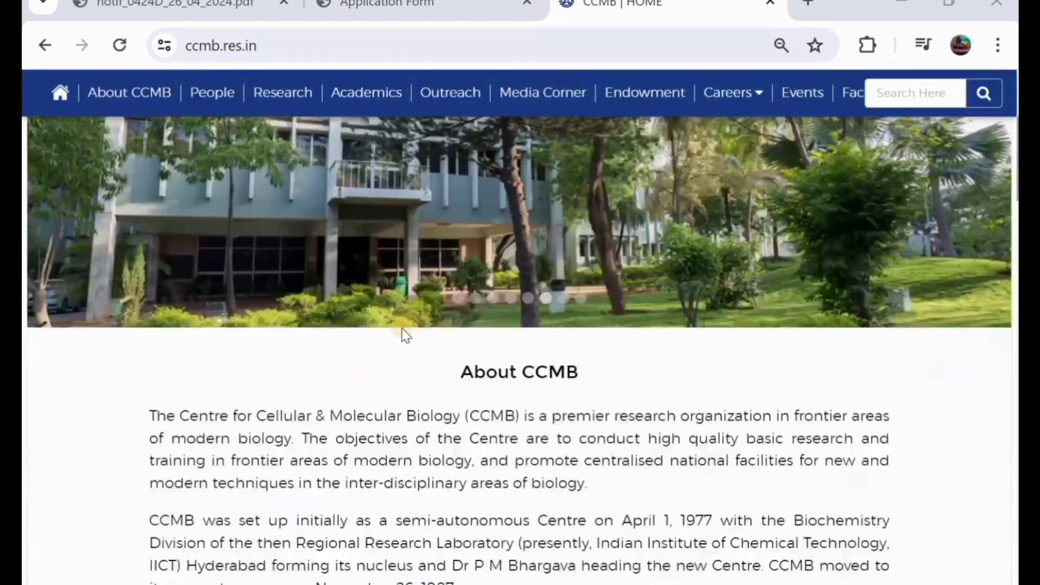
{"action": "scroll", "coordinate": [404, 332], "scroll_direction": "down", "scroll_amount": 2}
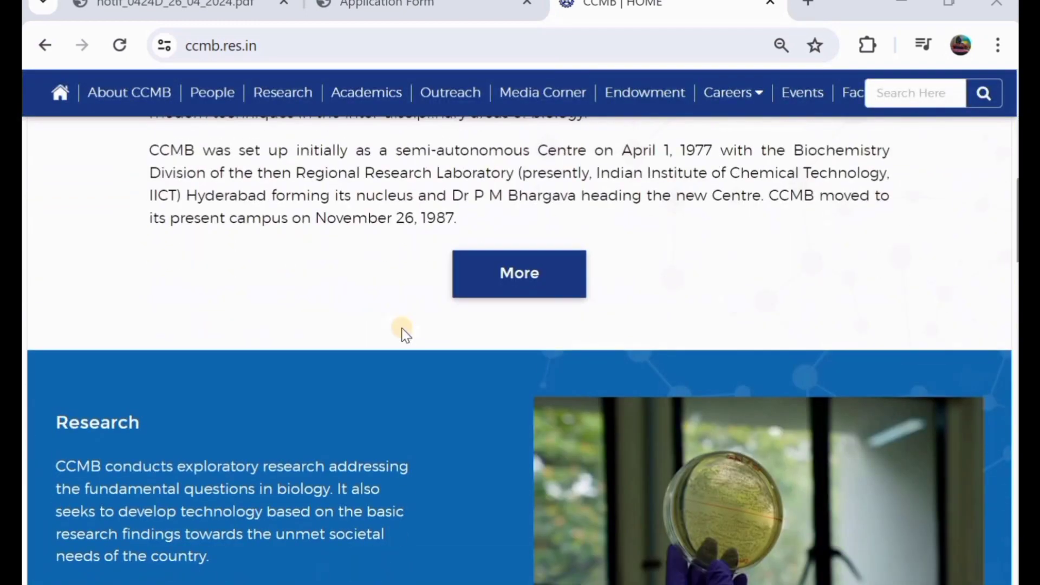
- Switch to the recruitment notification 0424/D PDF
{"action": "scroll", "coordinate": [403, 332], "scroll_direction": "up", "scroll_amount": 4}
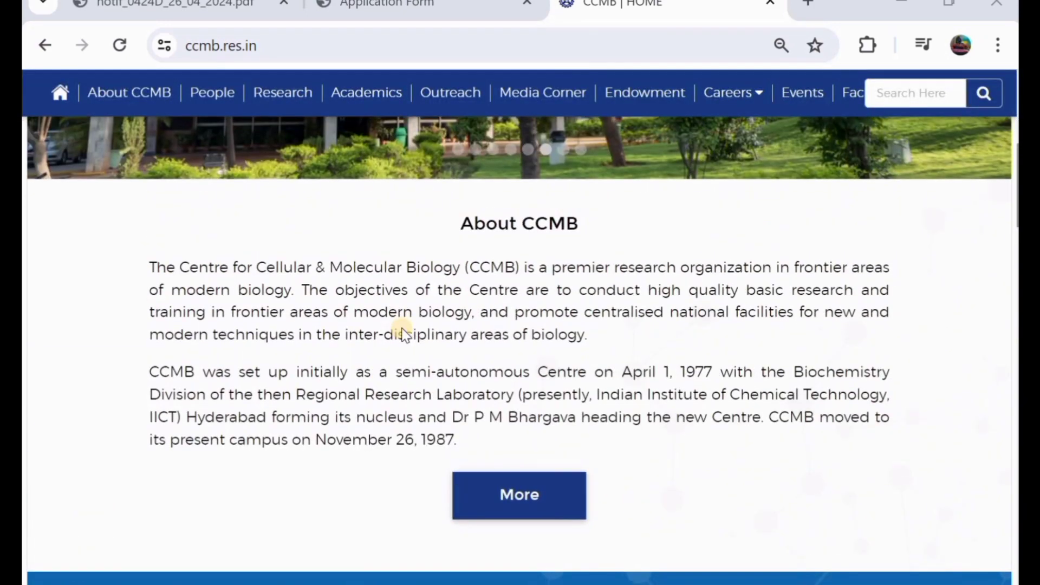
{"action": "scroll", "coordinate": [403, 332], "scroll_direction": "up", "scroll_amount": 8}
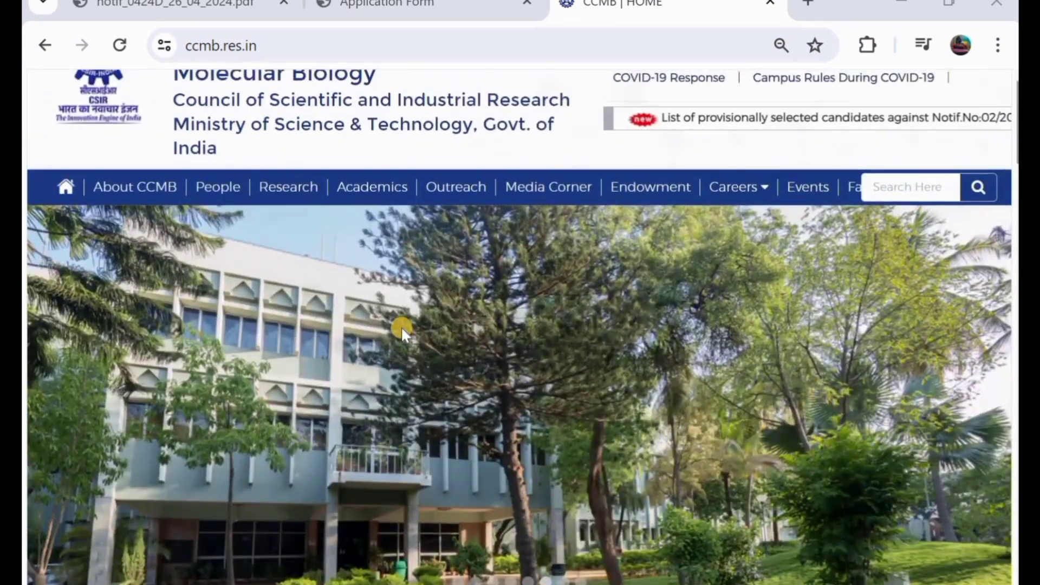
{"action": "scroll", "coordinate": [403, 332], "scroll_direction": "up", "scroll_amount": 2}
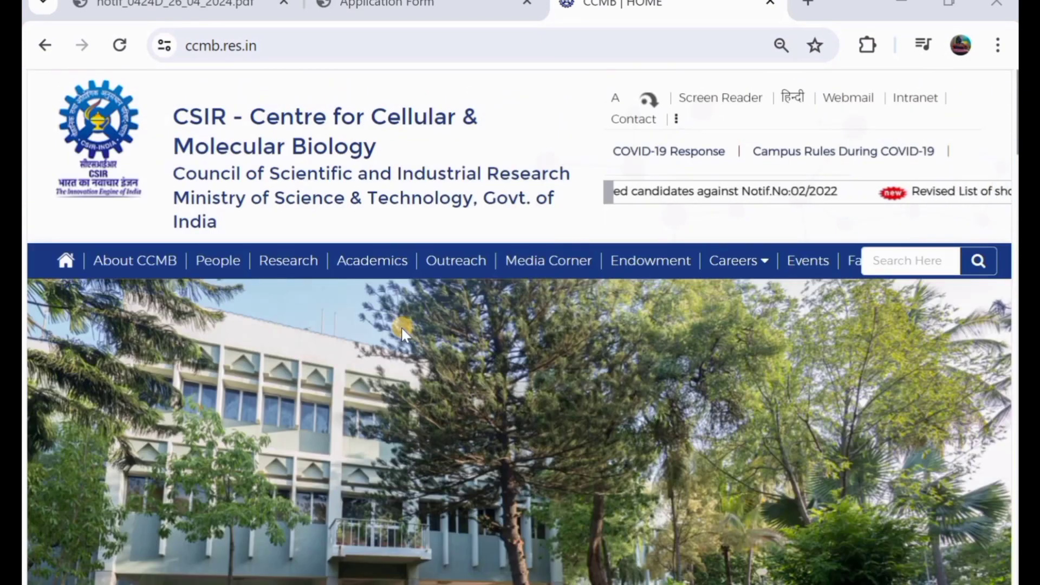
{"action": "left_click", "coordinate": [191, 5]}
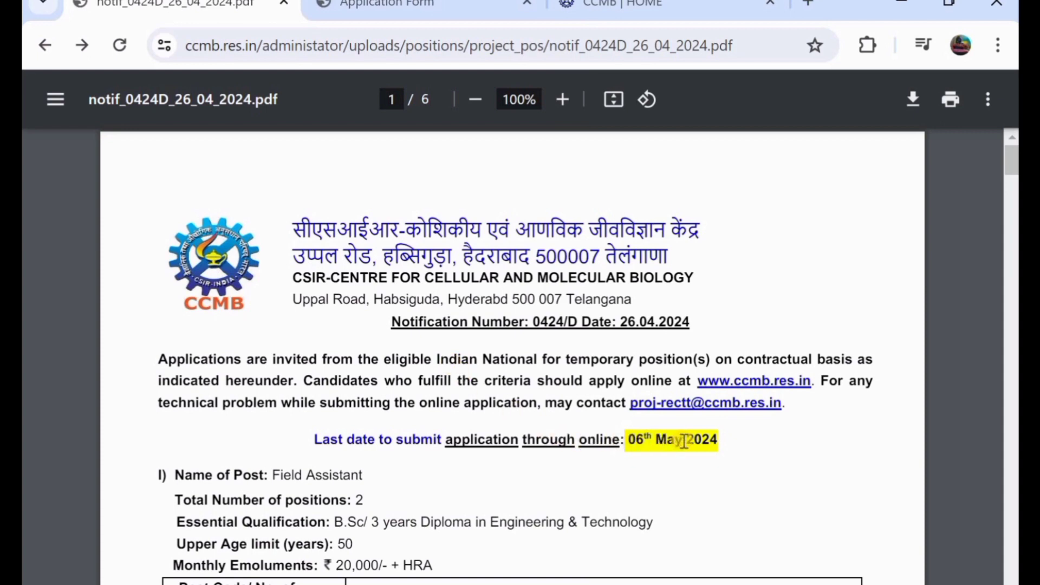
- Read through the notification's listed posts and qualifications
{"action": "scroll", "coordinate": [684, 442], "scroll_direction": "down", "scroll_amount": 2}
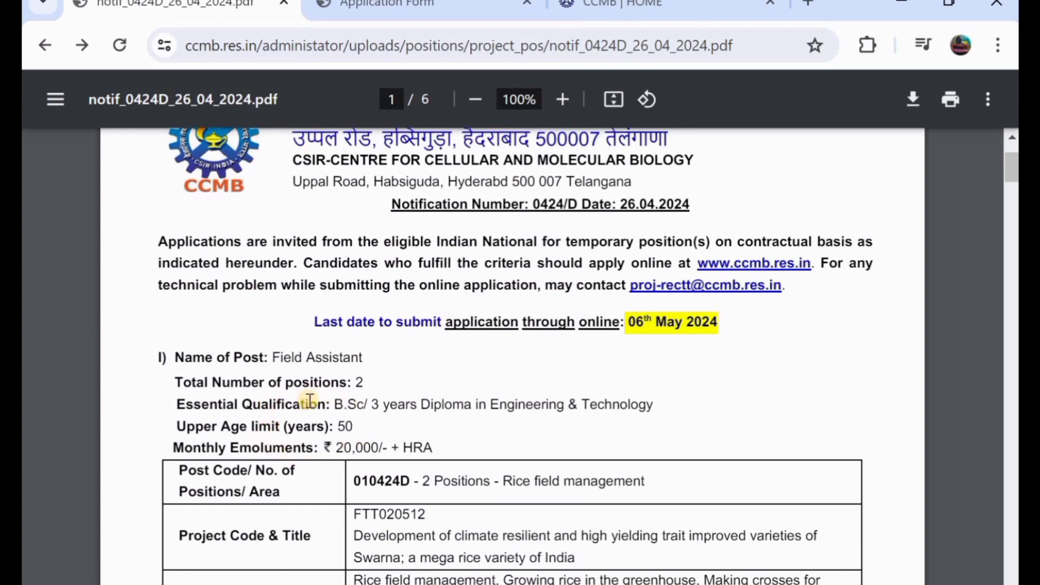
{"action": "scroll", "coordinate": [366, 404], "scroll_direction": "down", "scroll_amount": 7}
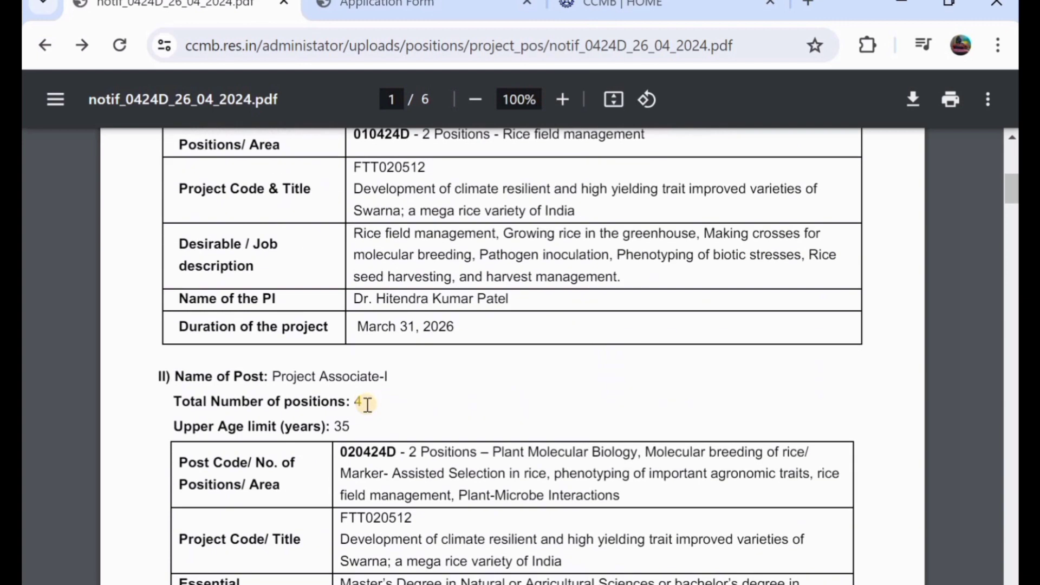
{"action": "scroll", "coordinate": [405, 415], "scroll_direction": "down", "scroll_amount": 1}
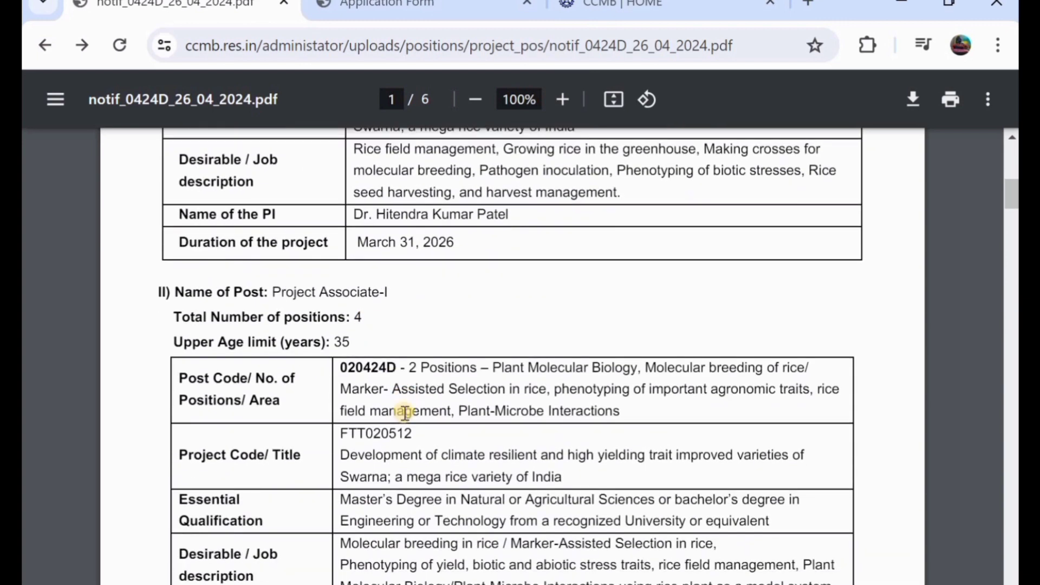
{"action": "scroll", "coordinate": [405, 413], "scroll_direction": "down", "scroll_amount": 1}
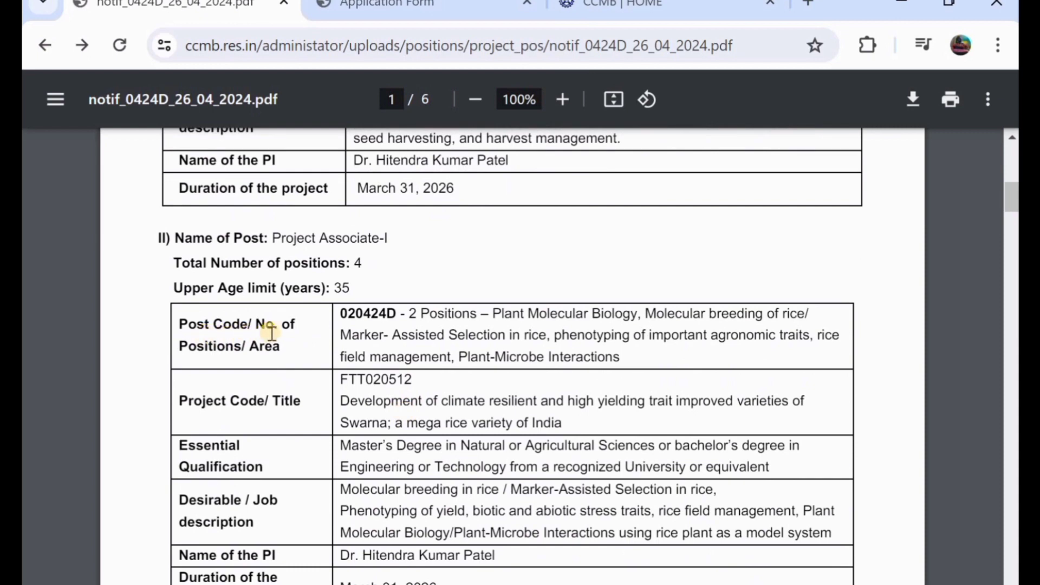
{"action": "scroll", "coordinate": [400, 376], "scroll_direction": "down", "scroll_amount": 2}
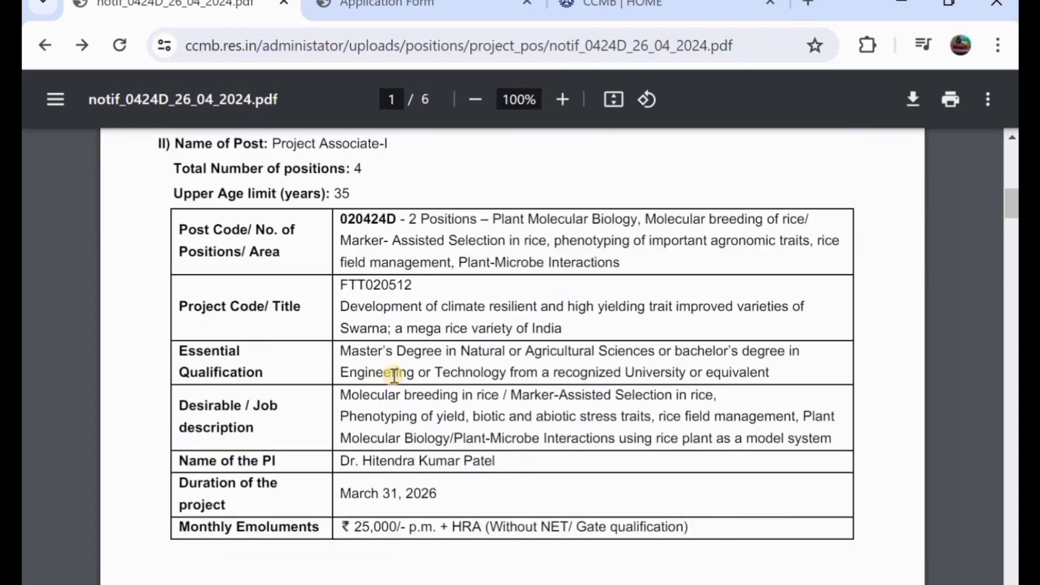
{"action": "scroll", "coordinate": [394, 375], "scroll_direction": "down", "scroll_amount": 7}
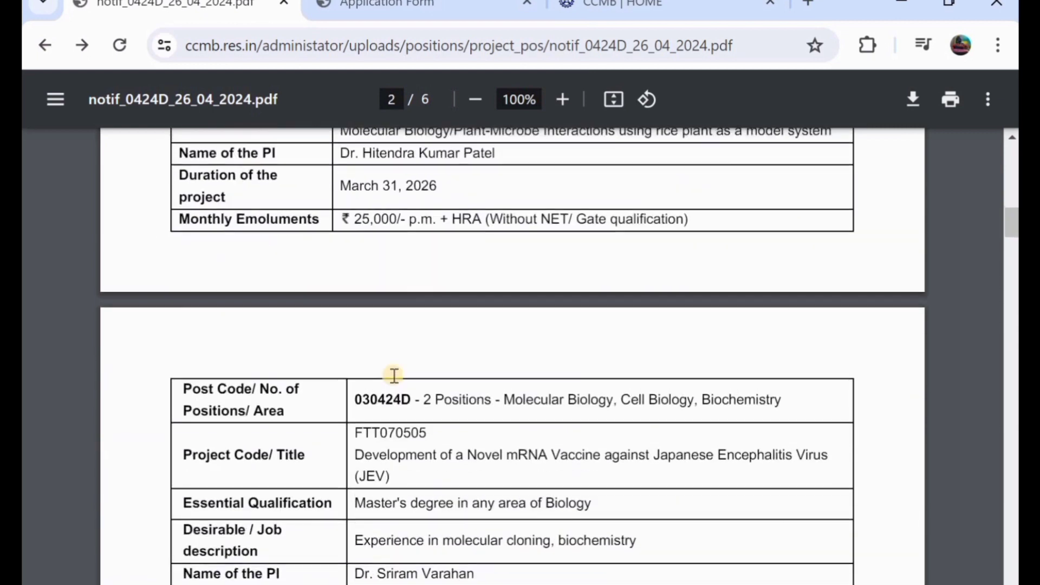
{"action": "scroll", "coordinate": [395, 376], "scroll_direction": "down", "scroll_amount": 3}
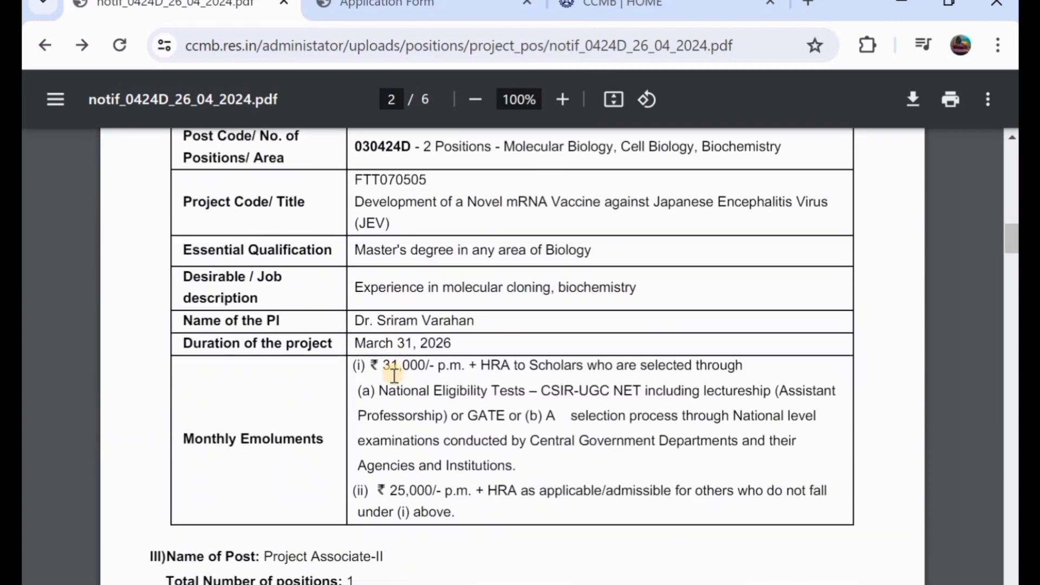
{"action": "scroll", "coordinate": [394, 376], "scroll_direction": "down", "scroll_amount": 2}
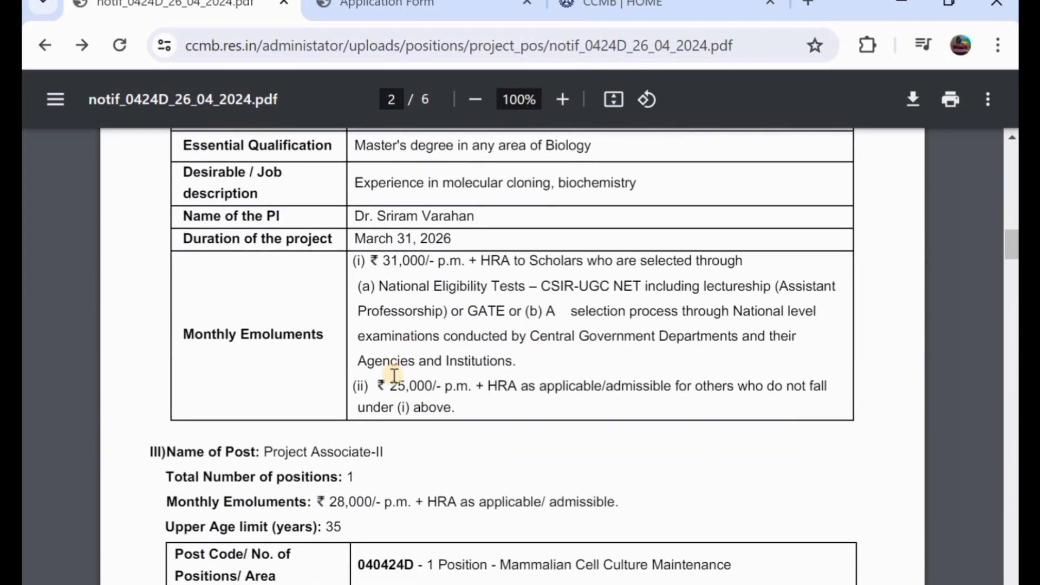
{"action": "scroll", "coordinate": [394, 376], "scroll_direction": "down", "scroll_amount": 2}
{"action": "scroll", "coordinate": [395, 375], "scroll_direction": "up", "scroll_amount": 3}
{"action": "scroll", "coordinate": [395, 376], "scroll_direction": "down", "scroll_amount": 3}
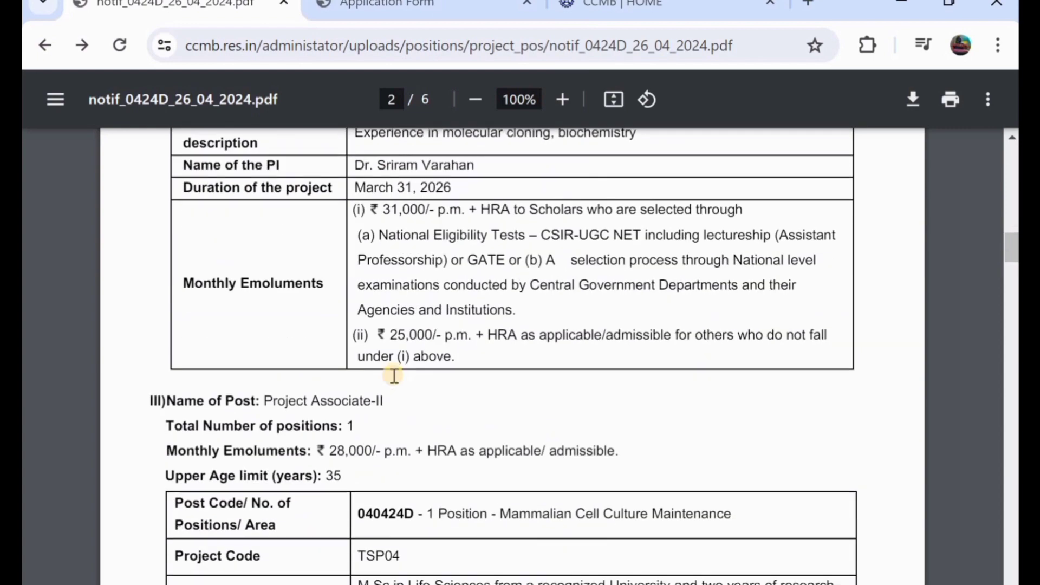
{"action": "scroll", "coordinate": [394, 375], "scroll_direction": "down", "scroll_amount": 3}
{"action": "scroll", "coordinate": [395, 375], "scroll_direction": "down", "scroll_amount": 3}
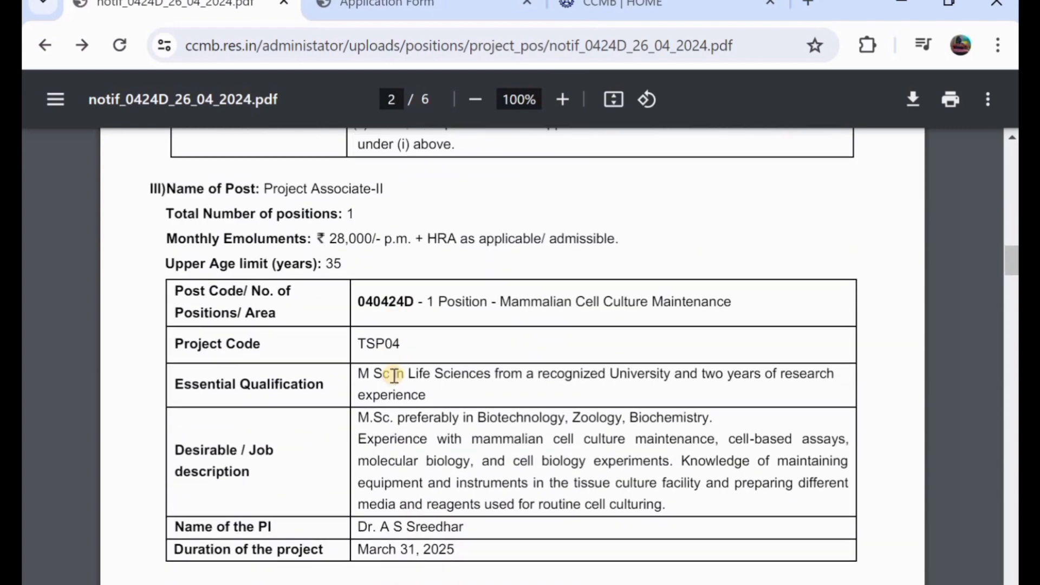
{"action": "scroll", "coordinate": [395, 376], "scroll_direction": "down", "scroll_amount": 2}
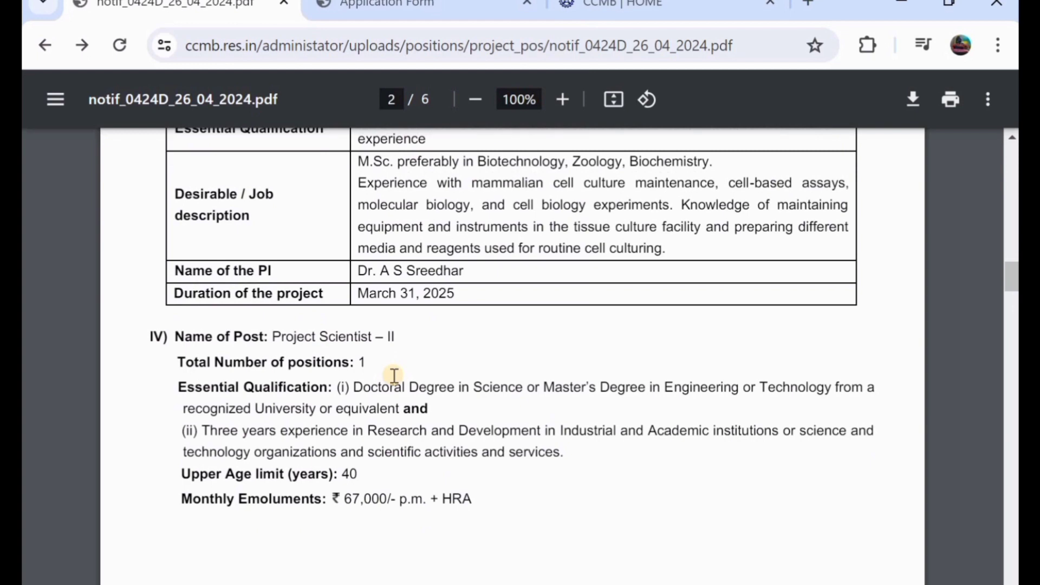
{"action": "scroll", "coordinate": [394, 376], "scroll_direction": "down", "scroll_amount": 5}
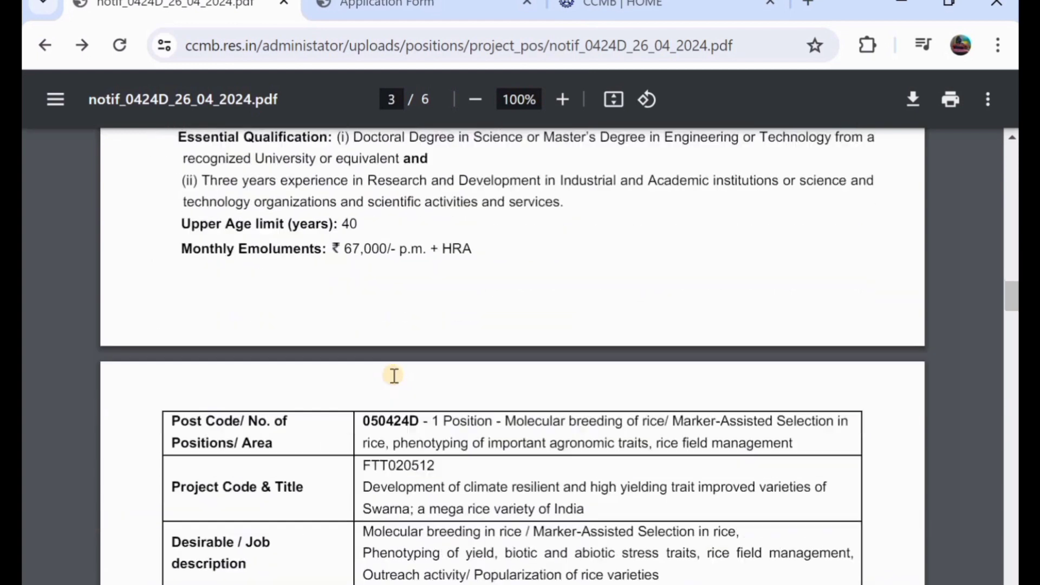
{"action": "scroll", "coordinate": [394, 376], "scroll_direction": "down", "scroll_amount": 1}
- Highlight 'phenotyping' in the 050424D description, then return to the application form
{"action": "double_click", "coordinate": [392, 389]}
{"action": "scroll", "coordinate": [393, 394], "scroll_direction": "up", "scroll_amount": 1}
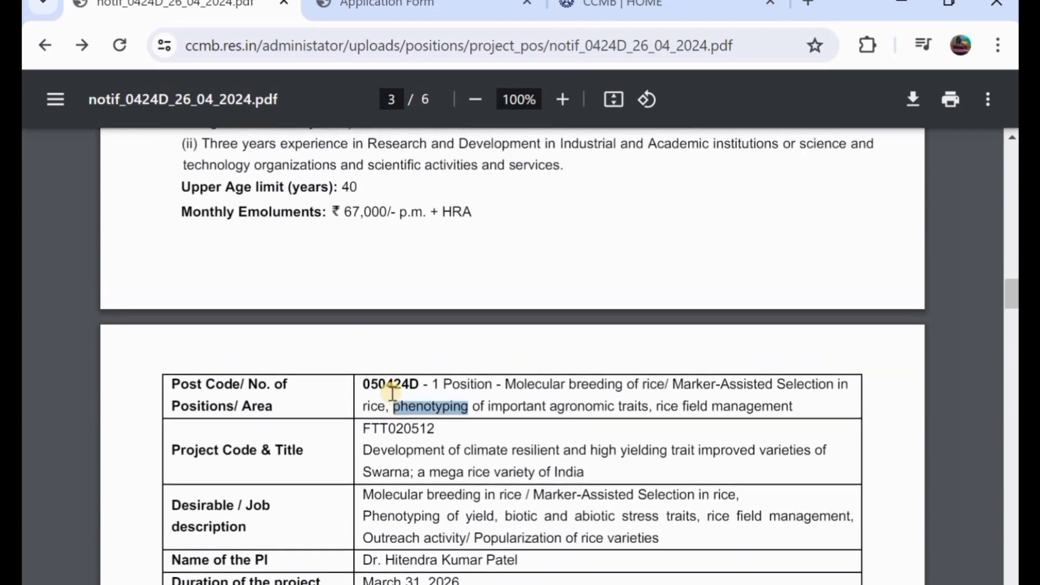
{"action": "scroll", "coordinate": [391, 401], "scroll_direction": "up", "scroll_amount": 2}
{"action": "scroll", "coordinate": [390, 428], "scroll_direction": "up", "scroll_amount": 15}
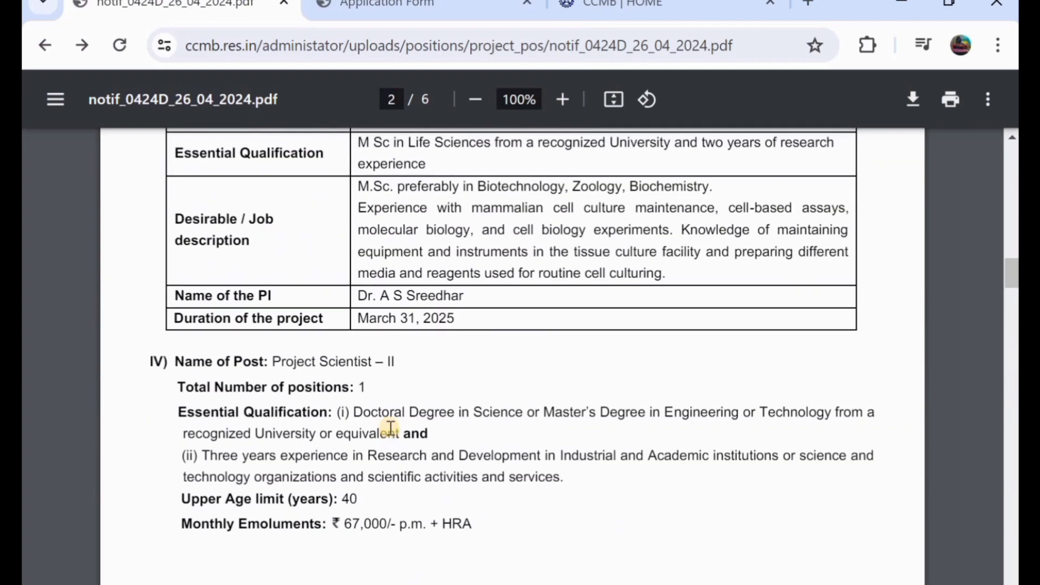
{"action": "scroll", "coordinate": [390, 428], "scroll_direction": "up", "scroll_amount": 10}
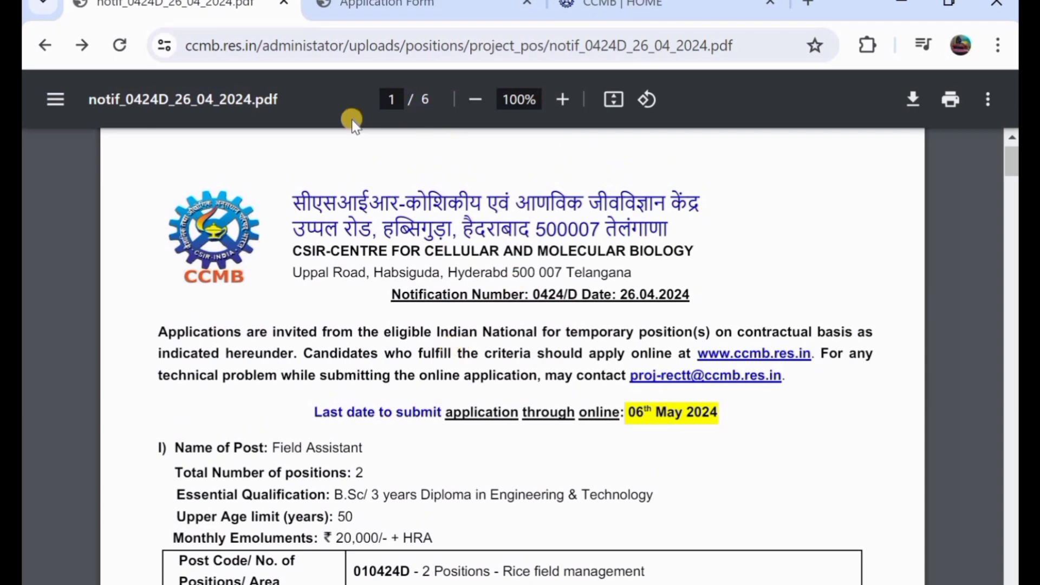
{"action": "left_click", "coordinate": [389, 10]}
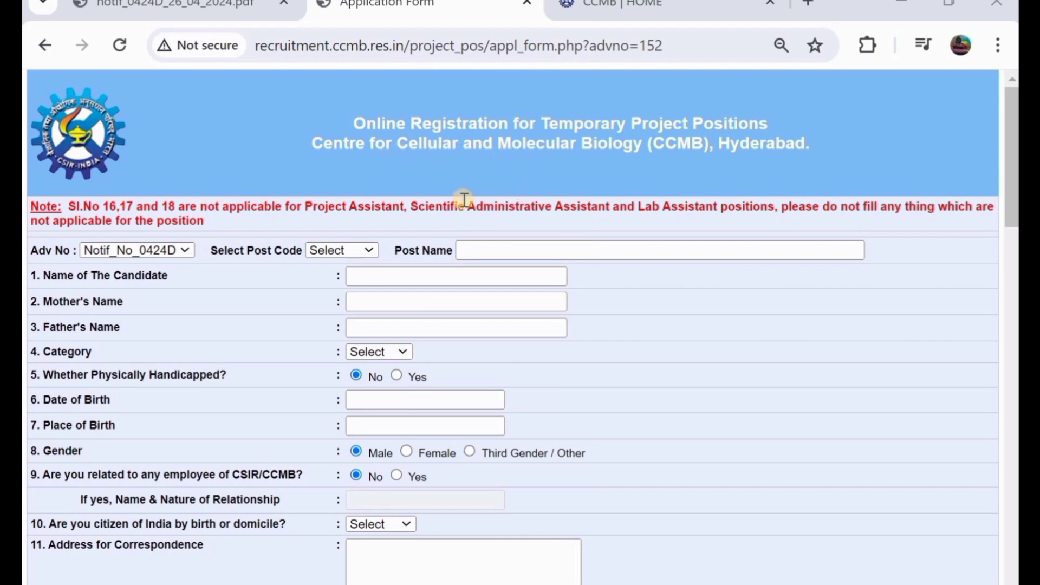
- Keep Notif_No_0424D as the advertisement number
{"action": "scroll", "coordinate": [465, 199], "scroll_direction": "down", "scroll_amount": 3}
{"action": "scroll", "coordinate": [464, 199], "scroll_direction": "up", "scroll_amount": 1}
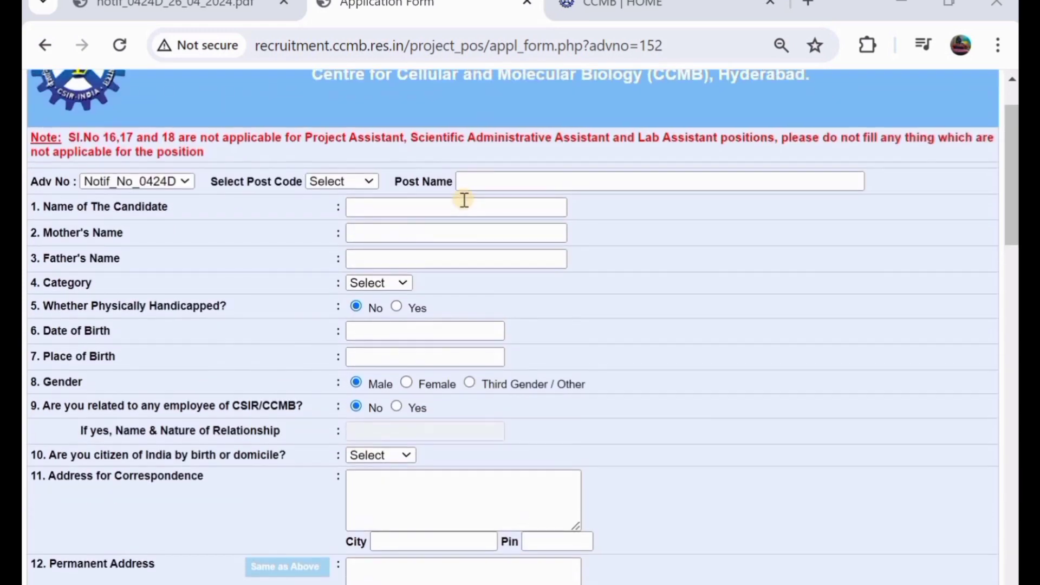
{"action": "scroll", "coordinate": [465, 199], "scroll_direction": "up", "scroll_amount": 1}
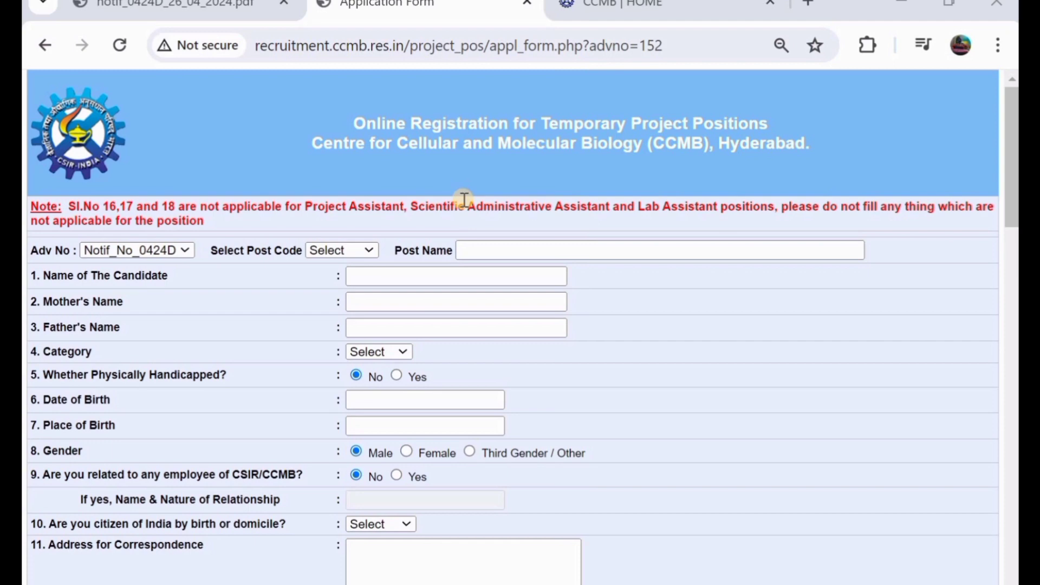
{"action": "scroll", "coordinate": [248, 220], "scroll_direction": "down", "scroll_amount": 1}
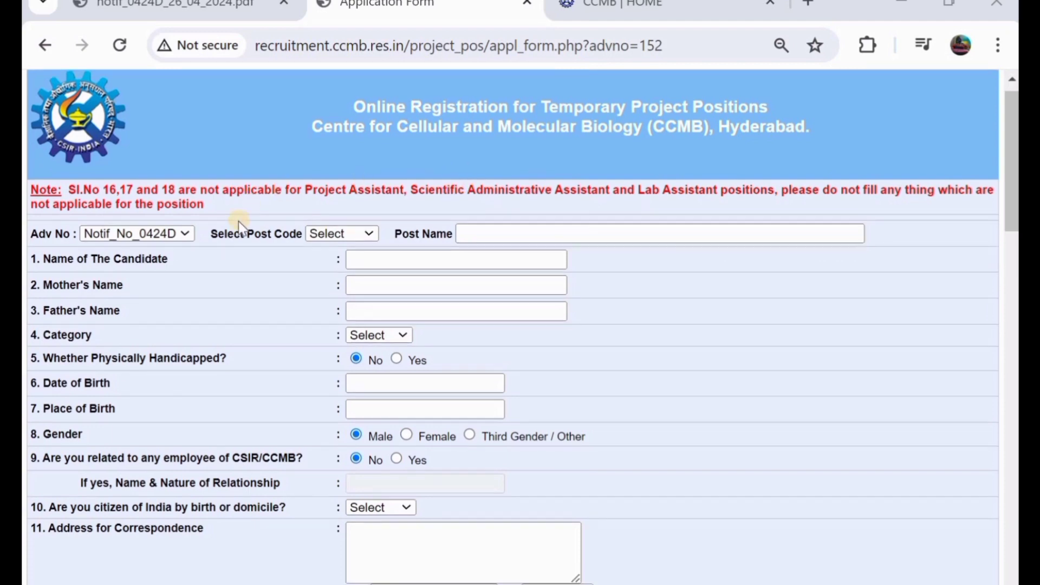
{"action": "left_click", "coordinate": [153, 237]}
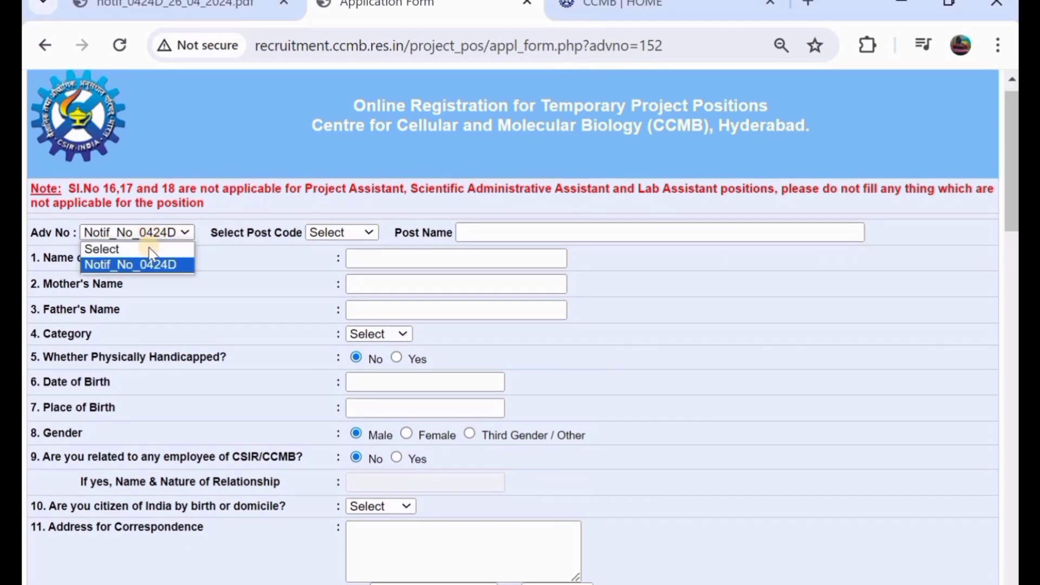
{"action": "left_click", "coordinate": [153, 264]}
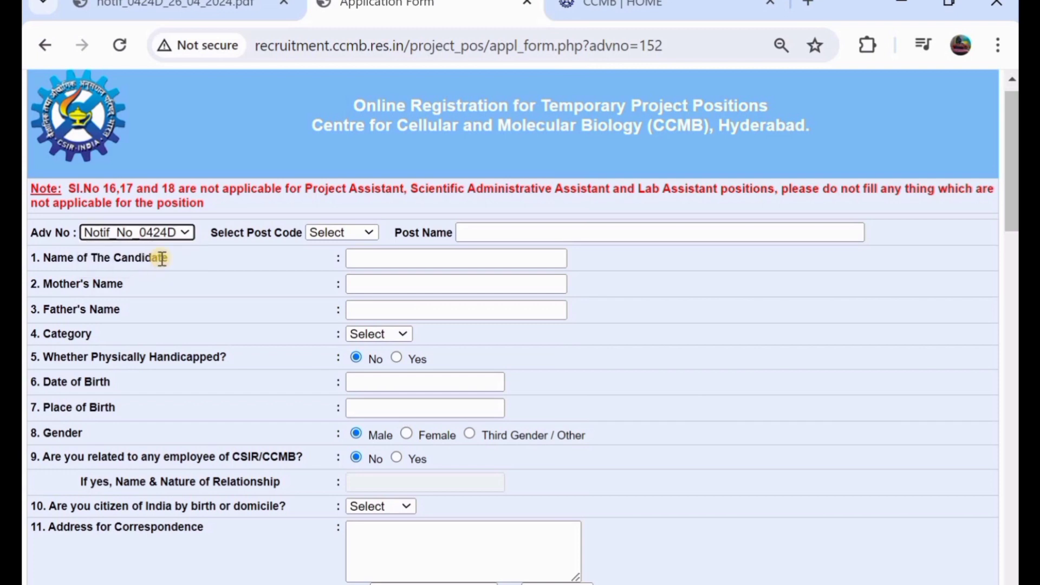
- Select post code 030424D so the Post Name shows Project Associate-I
{"action": "left_click", "coordinate": [329, 235]}
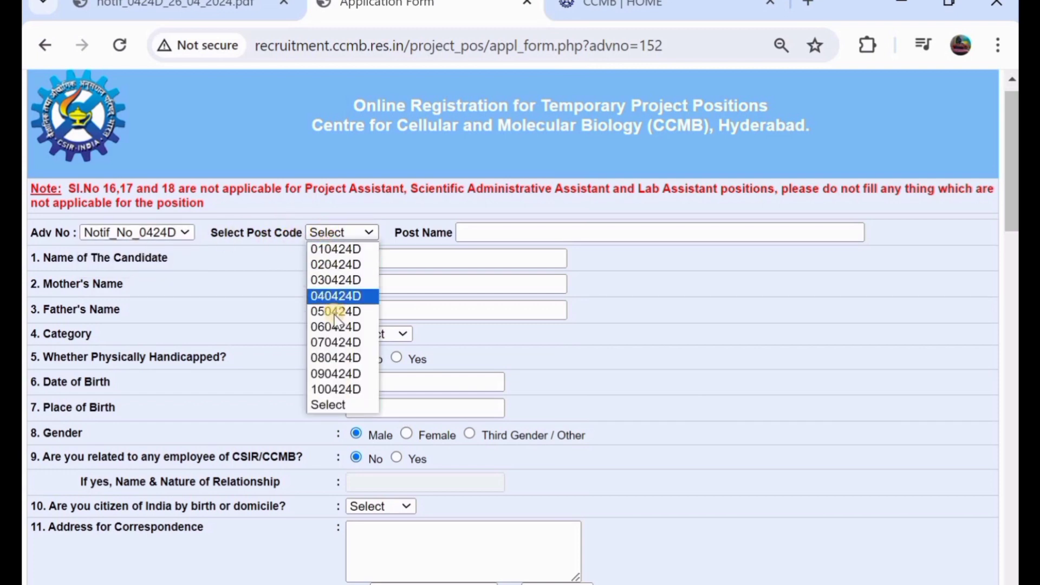
{"action": "left_click", "coordinate": [350, 252]}
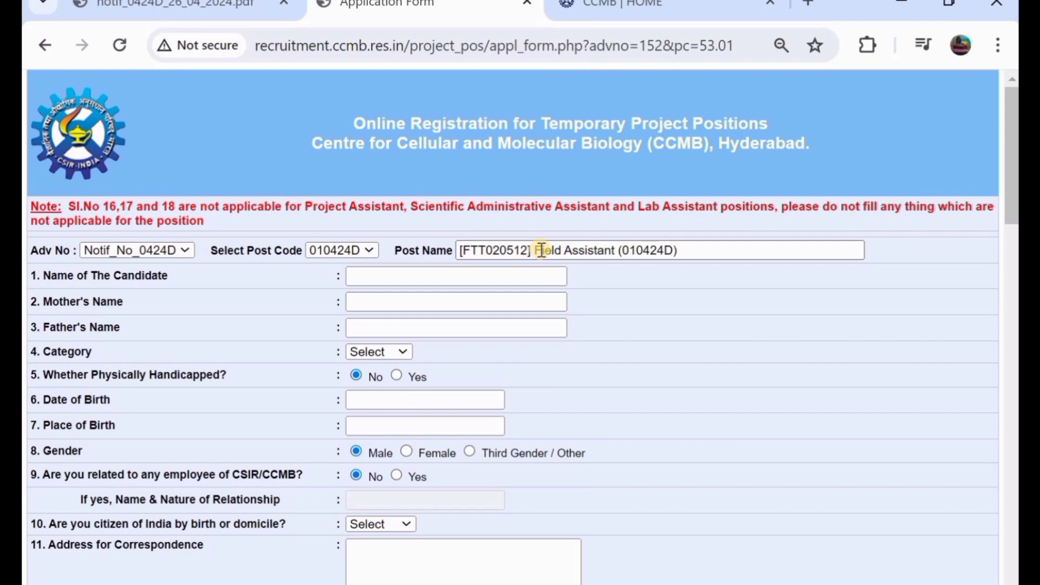
{"action": "left_click", "coordinate": [343, 254]}
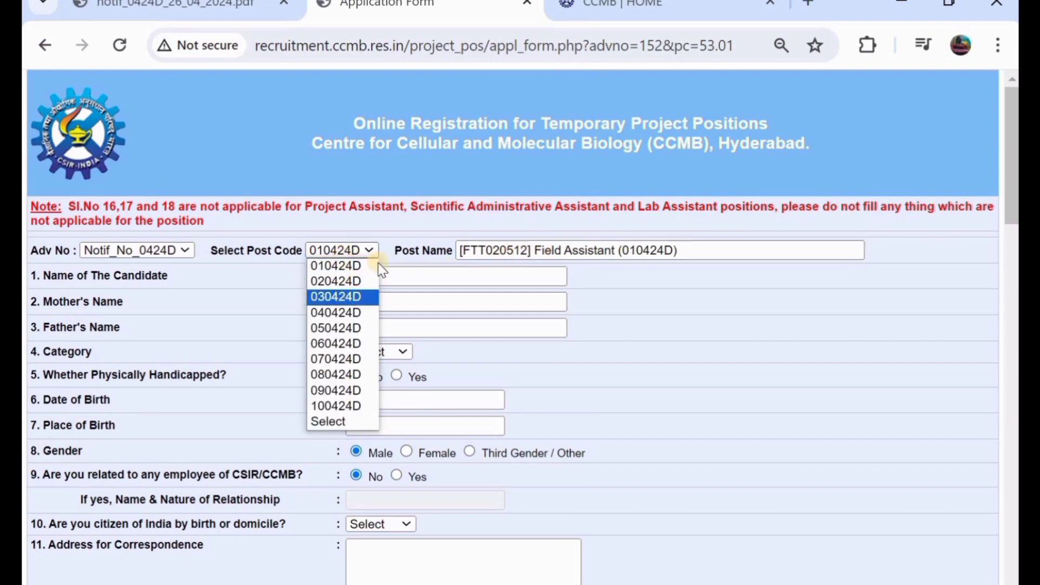
{"action": "left_click", "coordinate": [366, 296]}
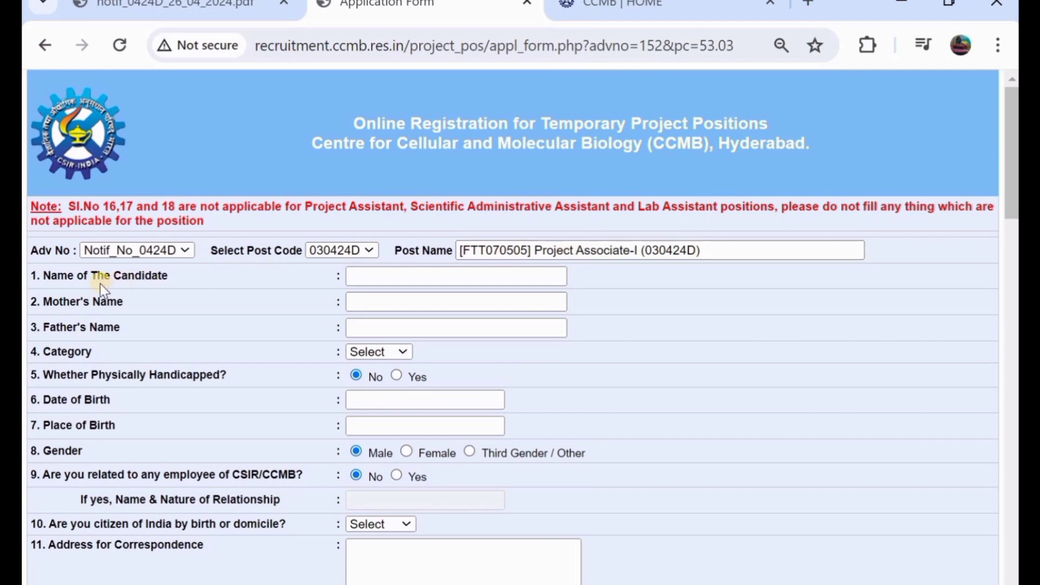
{"action": "left_click", "coordinate": [389, 272]}
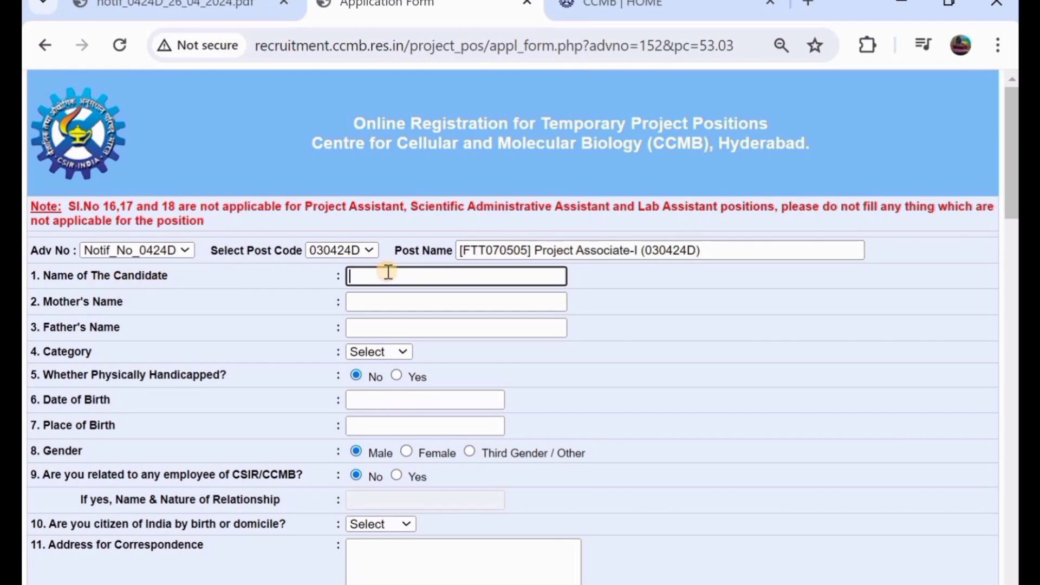
- Enter the candidate's name, the mother's name and the father's name
{"action": "type", "text": "RAJNDER"}
{"action": "scroll", "coordinate": [388, 274], "scroll_direction": "down", "scroll_amount": 1}
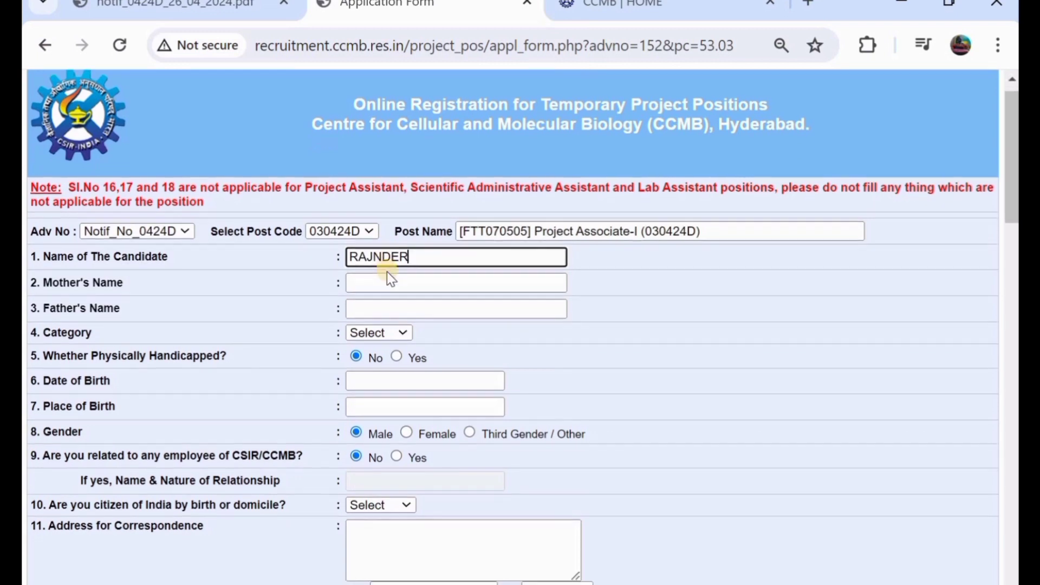
{"action": "left_click", "coordinate": [393, 283]}
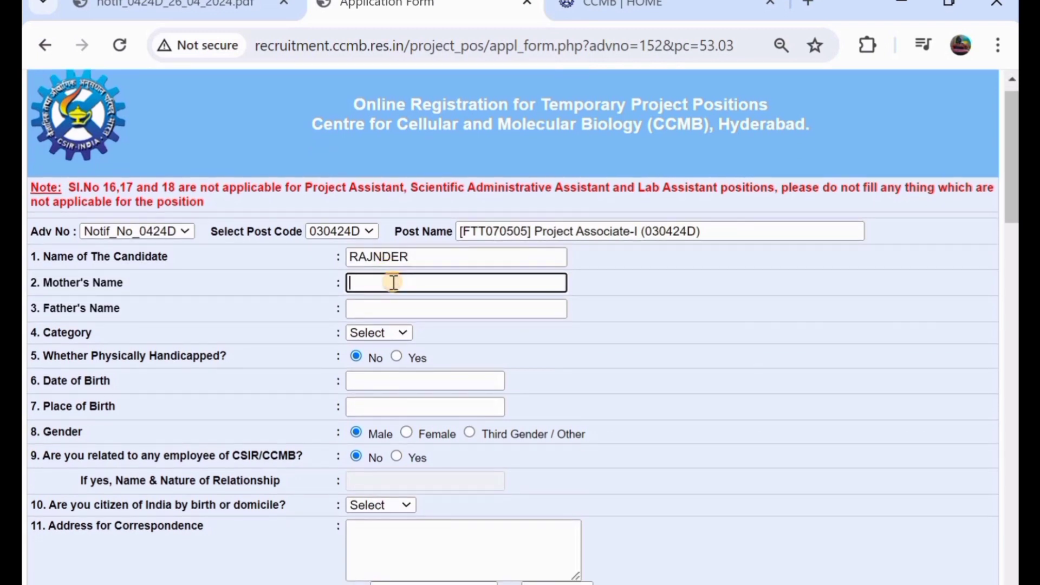
{"action": "type", "text": "KALA"}
{"action": "left_click", "coordinate": [411, 313]}
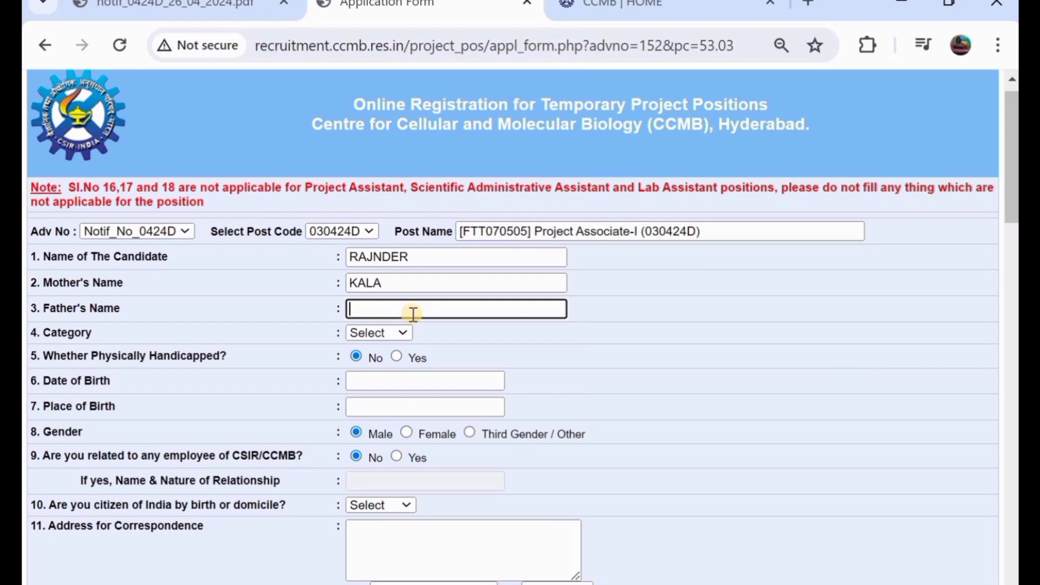
{"action": "type", "text": "SHANKAR"}
- Set the category to OBC and leave Physically Handicapped at No
{"action": "scroll", "coordinate": [413, 313], "scroll_direction": "down", "scroll_amount": 1}
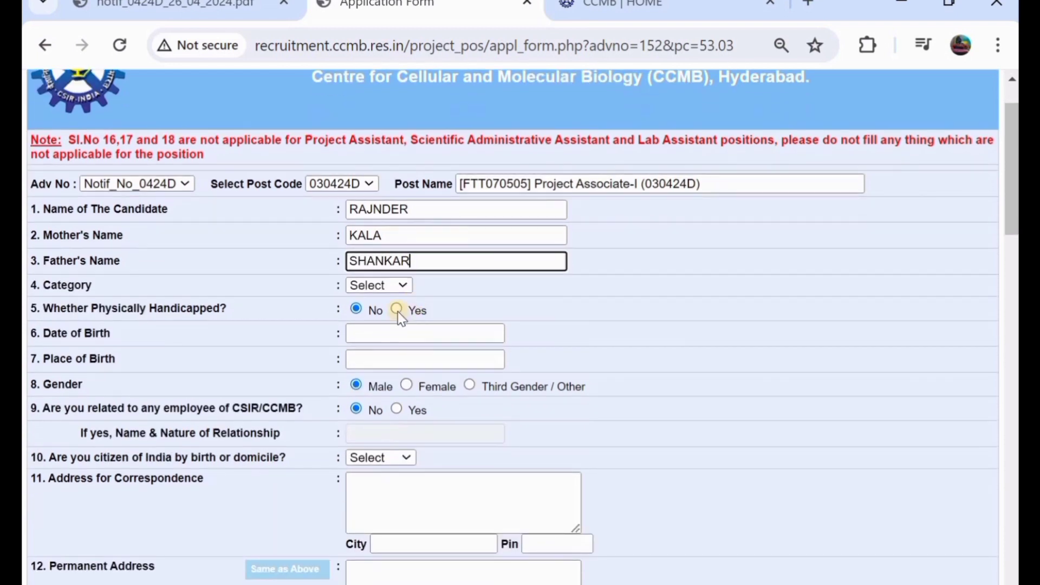
{"action": "left_click", "coordinate": [363, 286]}
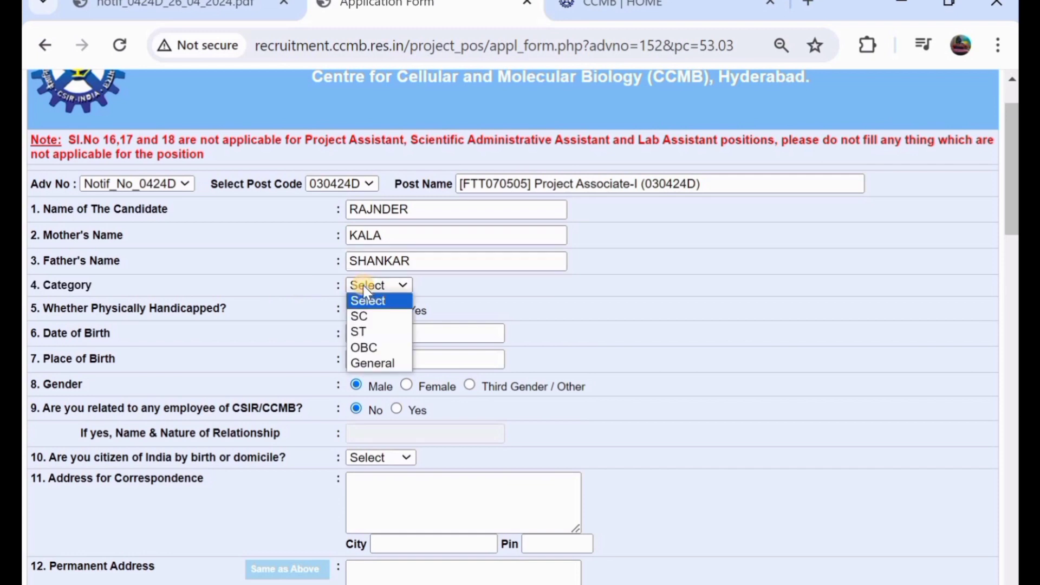
{"action": "left_click", "coordinate": [391, 348]}
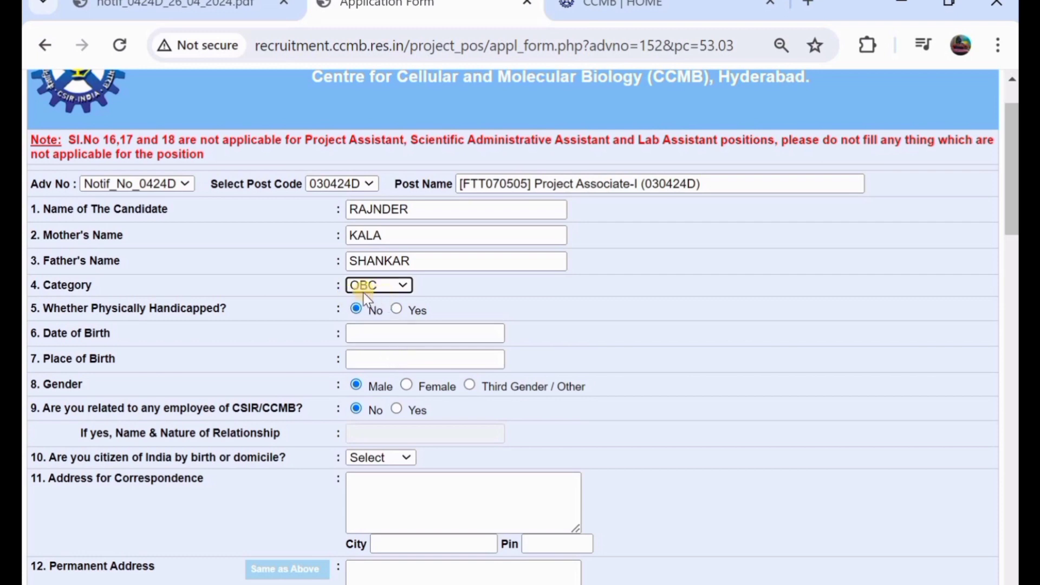
{"action": "scroll", "coordinate": [364, 297], "scroll_direction": "down", "scroll_amount": 1}
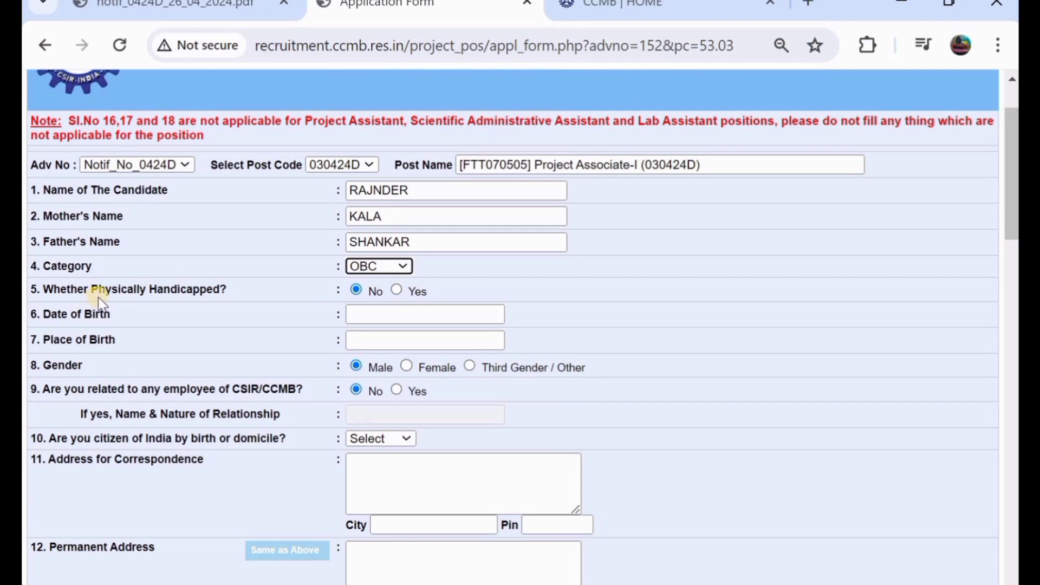
{"action": "left_click", "coordinate": [397, 289]}
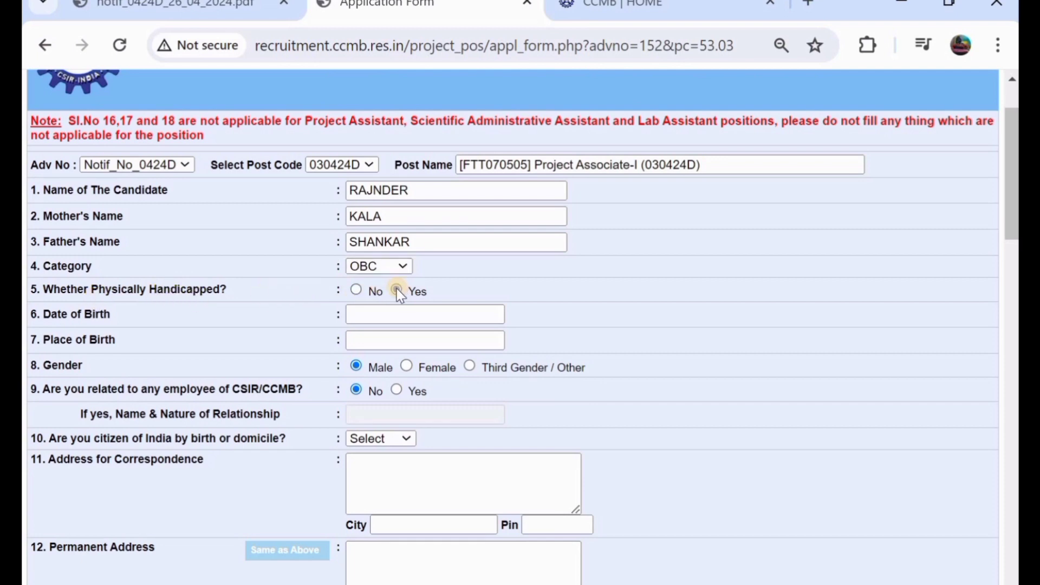
{"action": "left_click", "coordinate": [356, 290]}
{"action": "scroll", "coordinate": [356, 294], "scroll_direction": "down", "scroll_amount": 1}
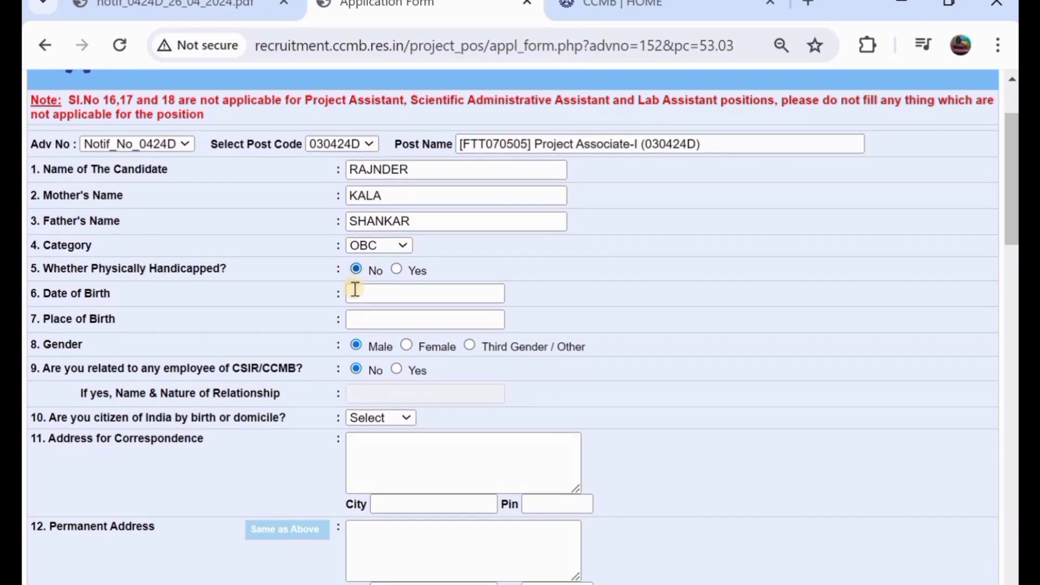
{"action": "left_click", "coordinate": [356, 293]}
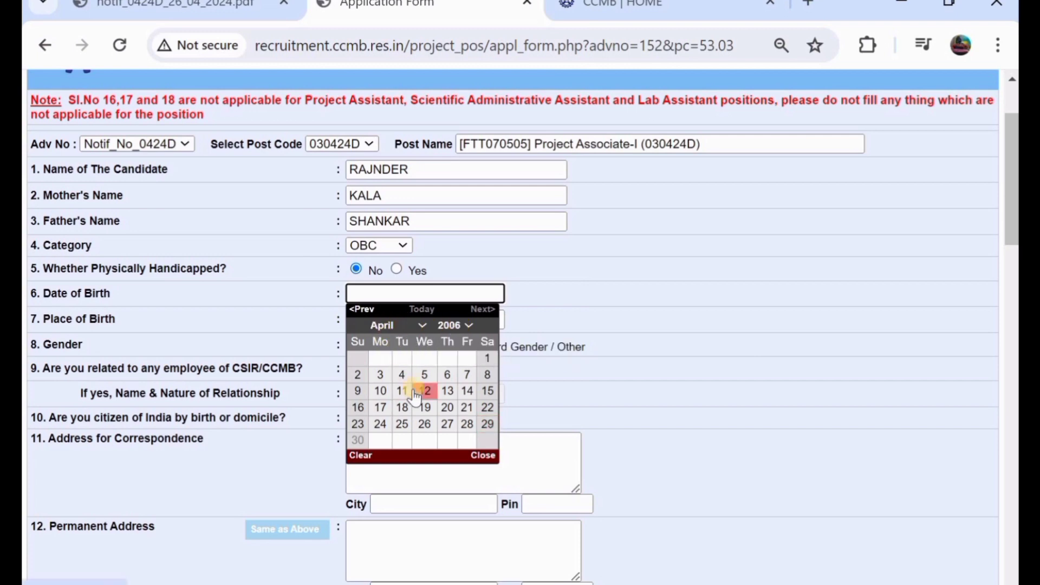
- Dismiss the date-of-birth calendar and enter the candidate's place of birth
{"action": "left_click", "coordinate": [570, 287]}
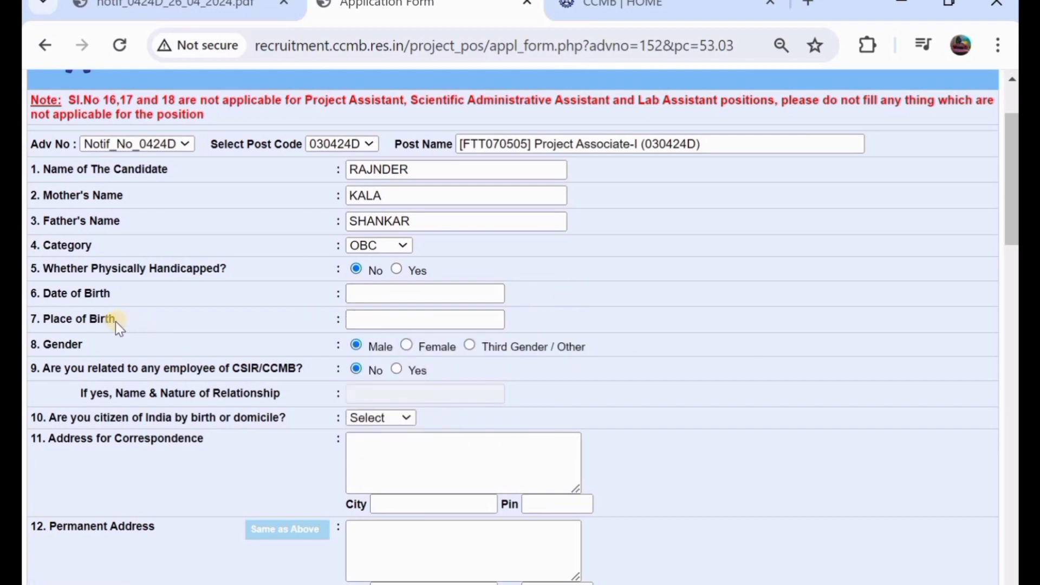
{"action": "left_click", "coordinate": [384, 320]}
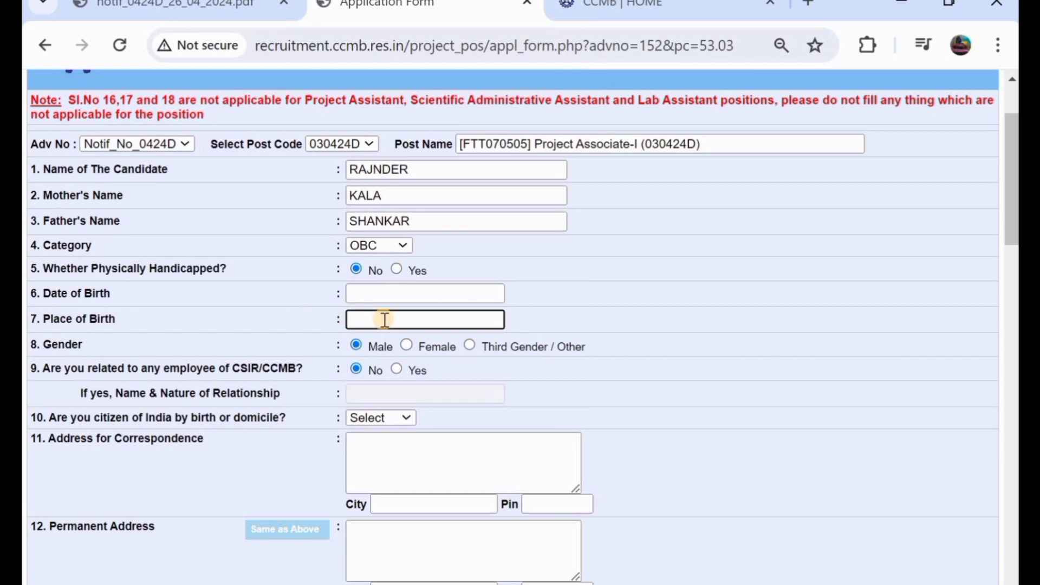
{"action": "type", "text": "TEL"}
{"action": "type", "text": "N"}
{"action": "key", "text": "BackSpace"}
{"action": "key", "text": "BackSpace"}
{"action": "key", "text": "BackSpace"}
{"action": "type", "text": "WARANAL"}
- Leave the CSIR/CCMB relative question answered No
{"action": "scroll", "coordinate": [409, 352], "scroll_direction": "down", "scroll_amount": 1}
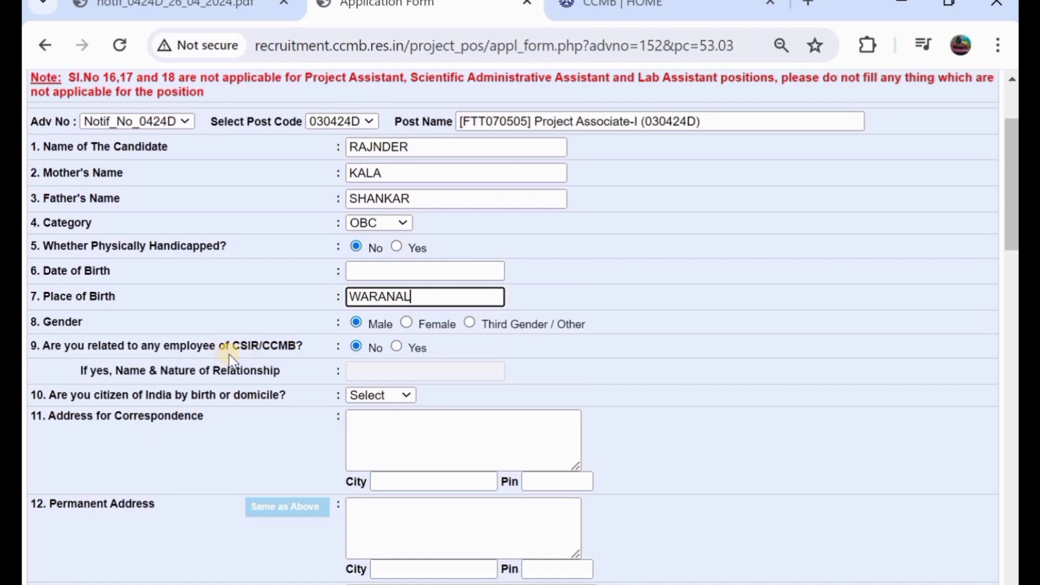
{"action": "left_click", "coordinate": [397, 347]}
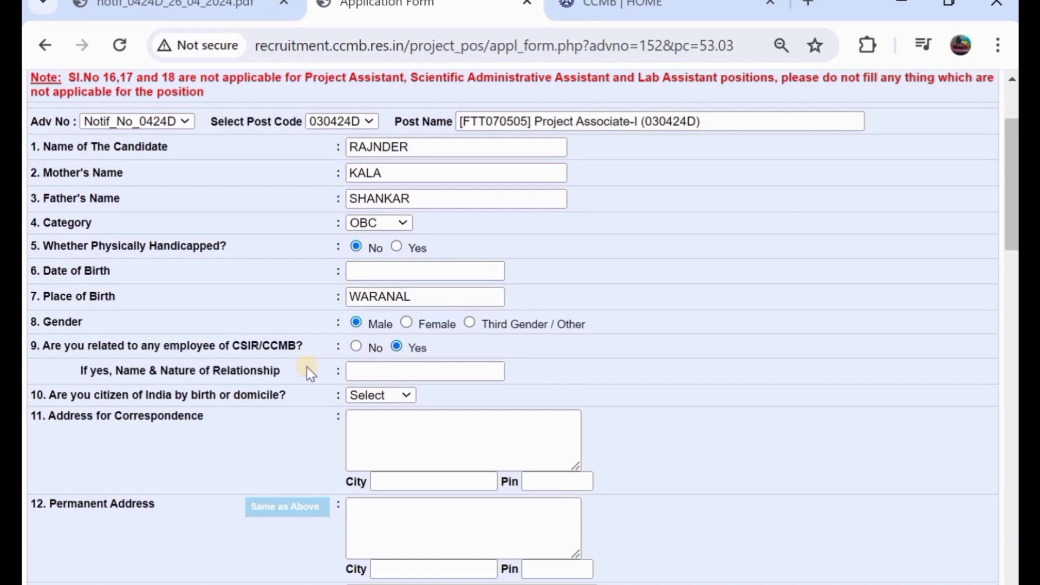
{"action": "left_click", "coordinate": [374, 368]}
{"action": "left_click", "coordinate": [356, 349]}
{"action": "scroll", "coordinate": [356, 349], "scroll_direction": "down", "scroll_amount": 3}
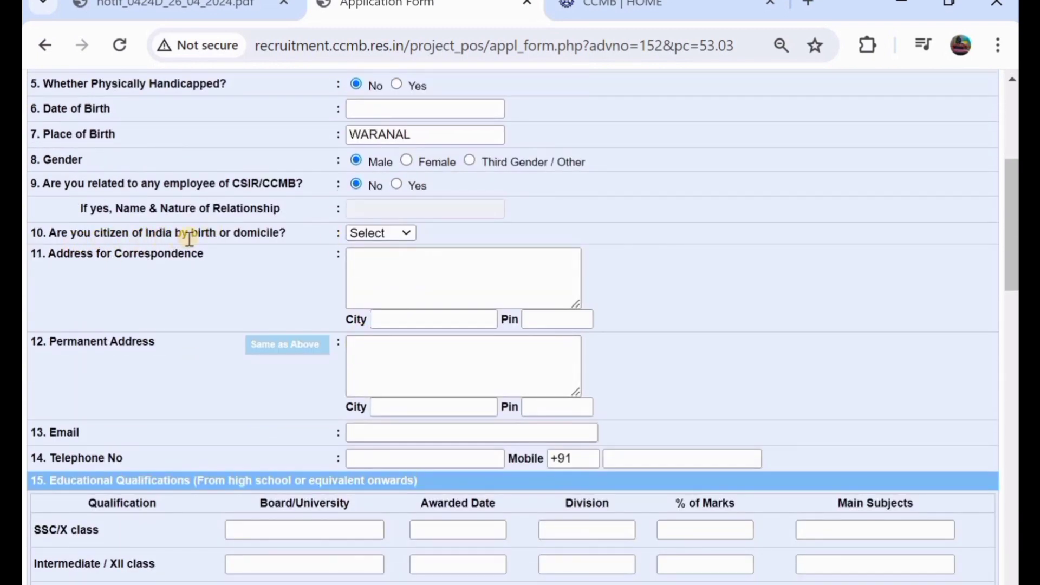
- Set citizenship to By Birth and enter the correspondence street address
{"action": "left_click", "coordinate": [377, 235]}
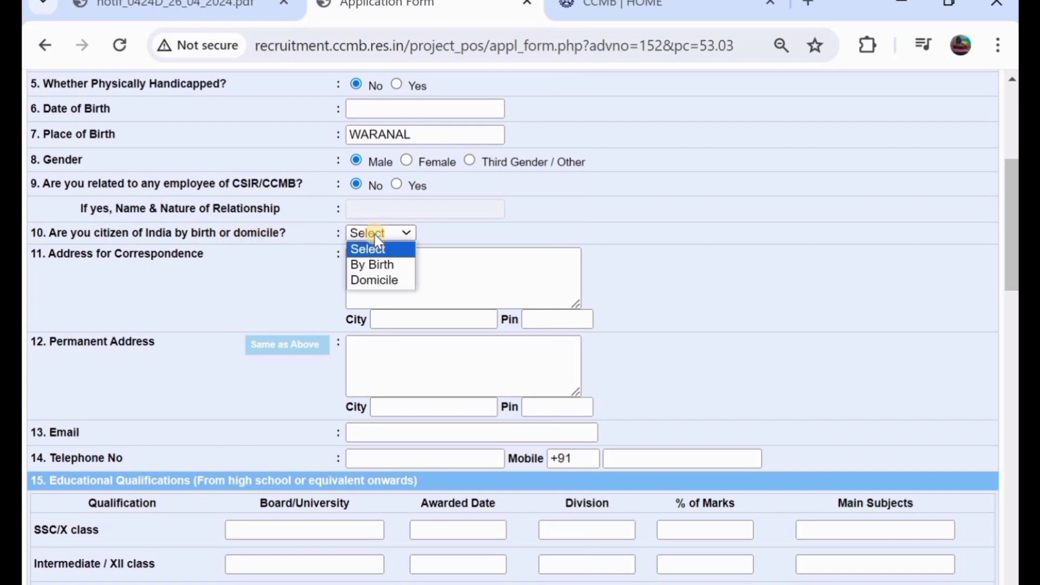
{"action": "left_click", "coordinate": [388, 267]}
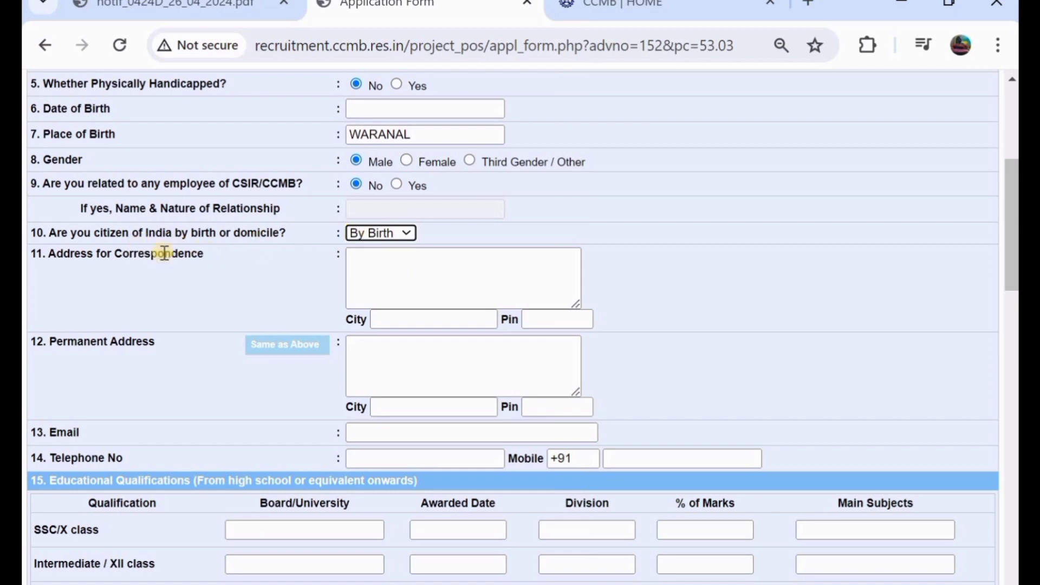
{"action": "left_click", "coordinate": [404, 264]}
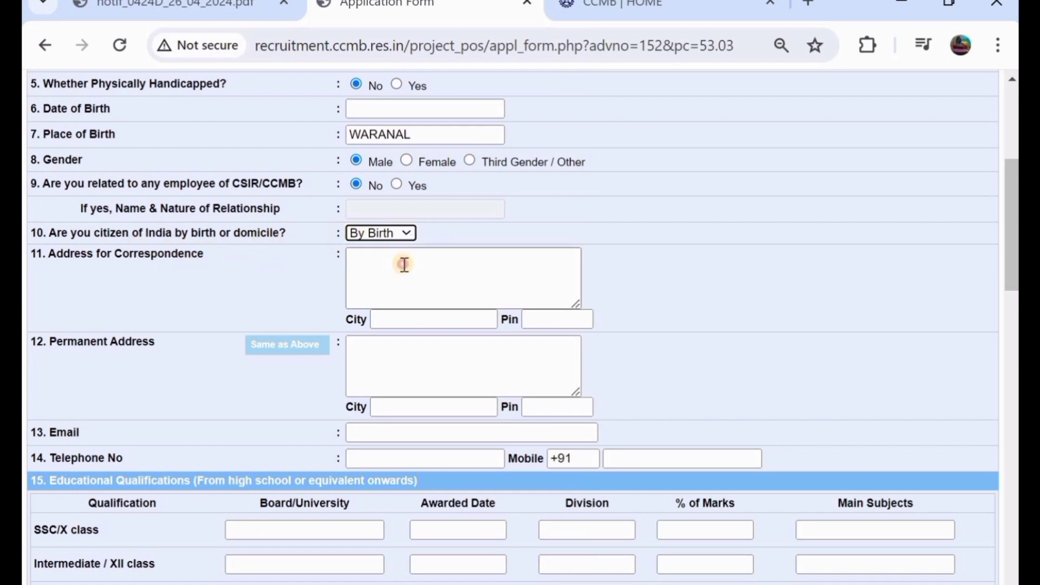
{"action": "left_click", "coordinate": [404, 264]}
{"action": "type", "text": "3"}
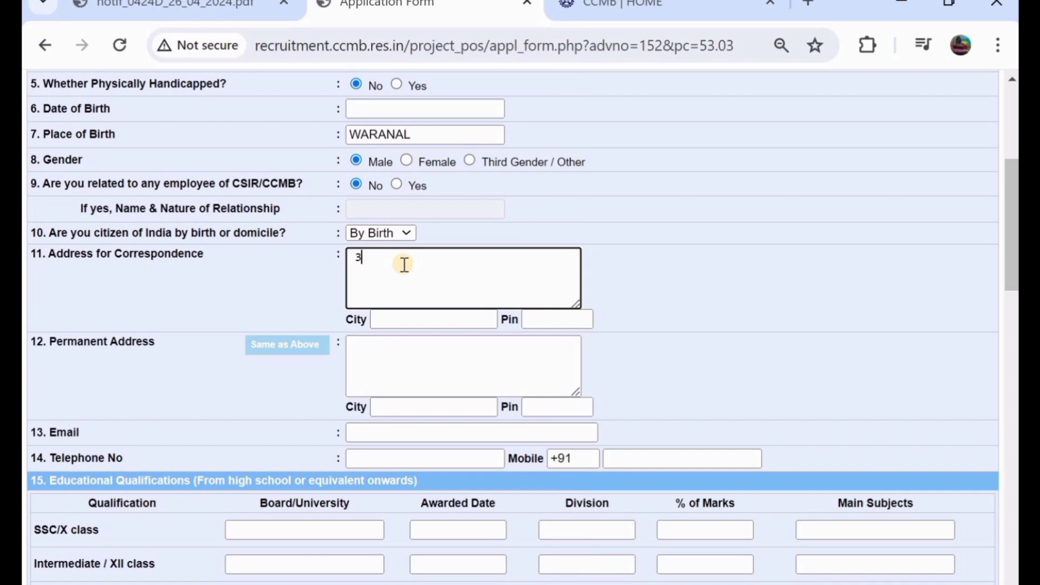
{"action": "key", "text": "BackSpace"}
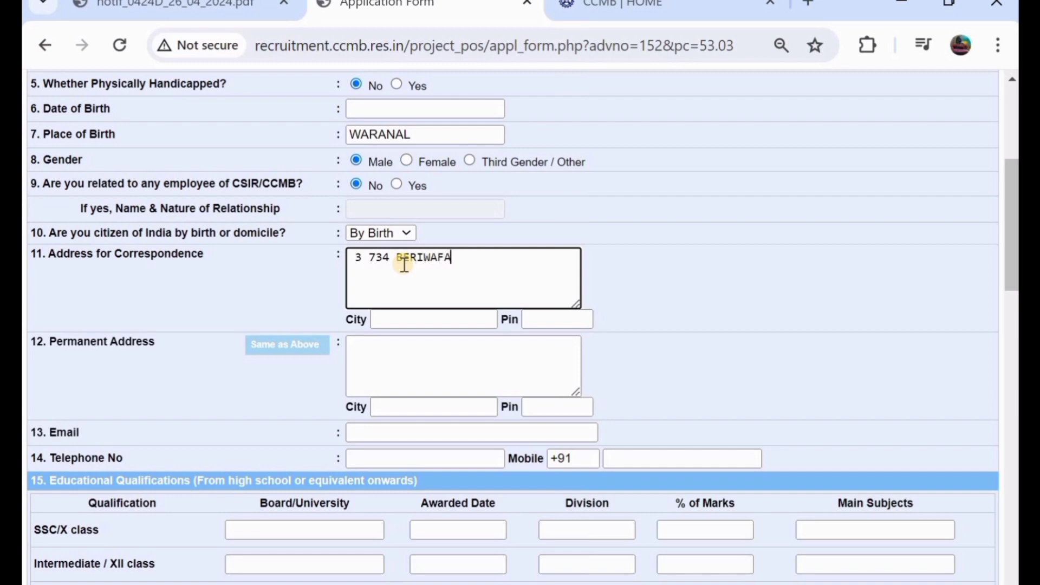
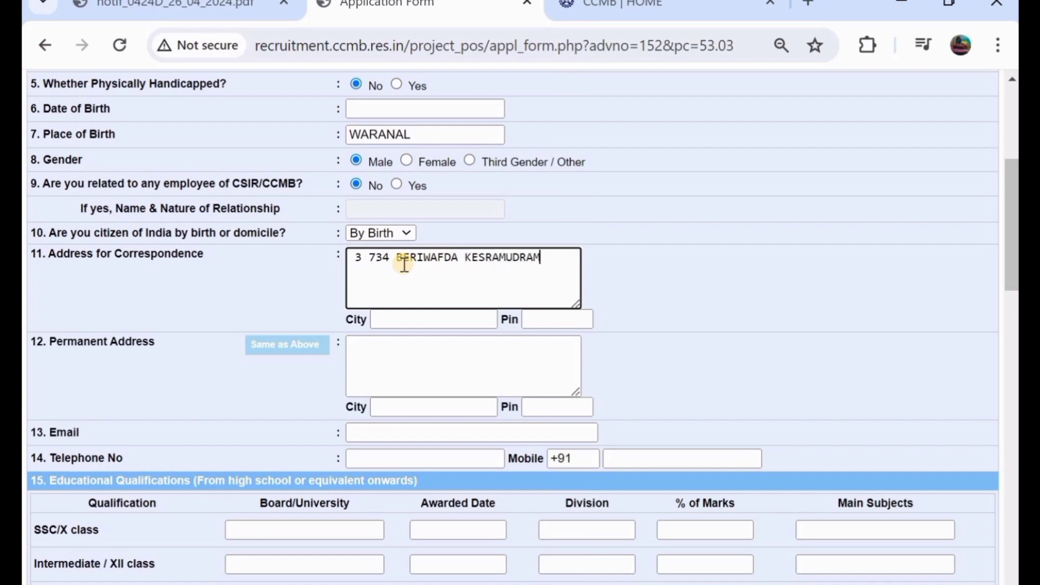
- Fill in the correspondence address's city and PIN code
{"action": "left_click", "coordinate": [421, 324]}
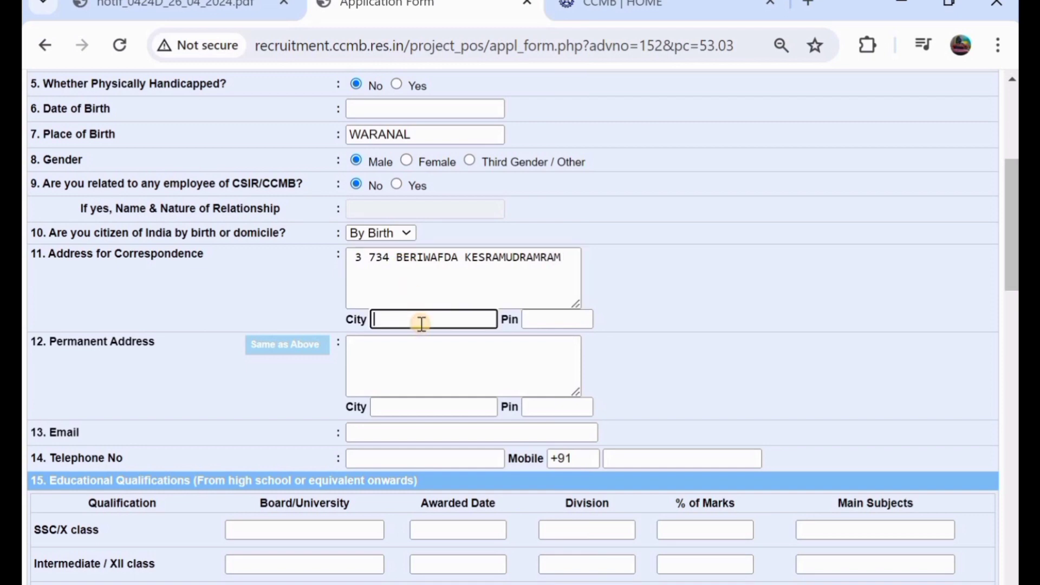
{"action": "type", "text": "WARNAGA"}
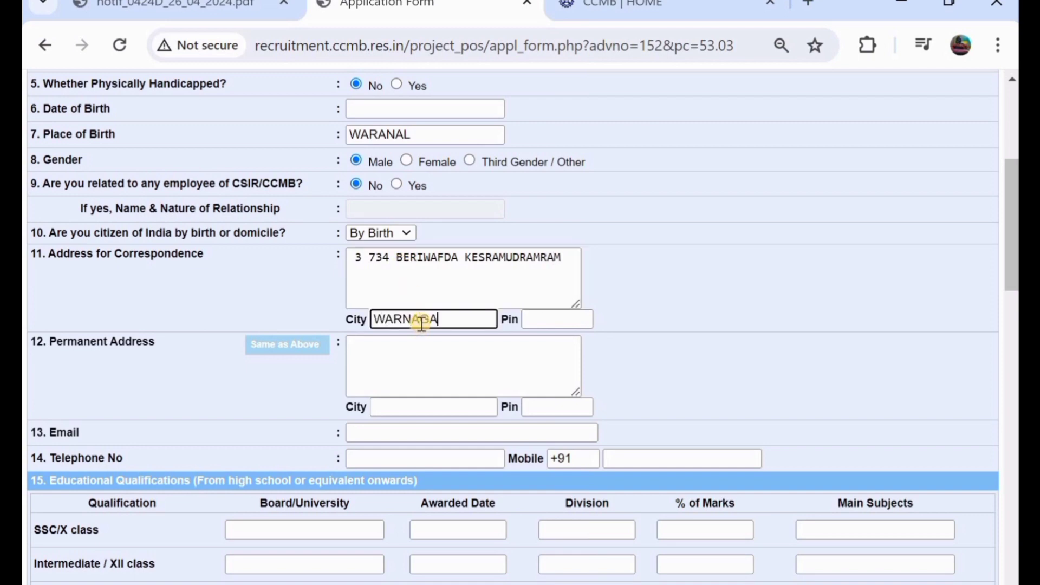
{"action": "type", "text": "LA"}
{"action": "left_click", "coordinate": [538, 324]}
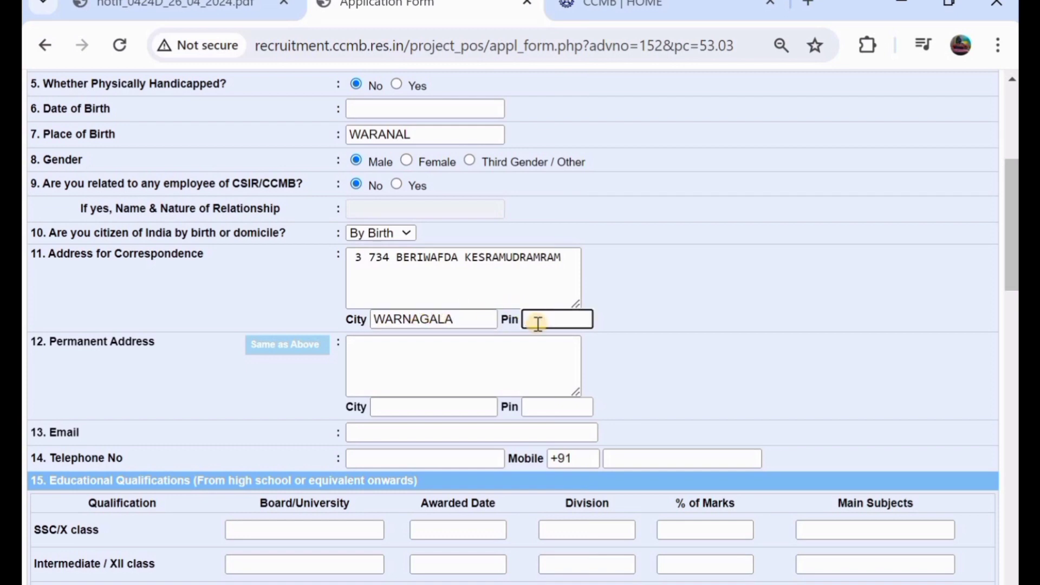
{"action": "type", "text": "506101"}
{"action": "scroll", "coordinate": [168, 334], "scroll_direction": "down", "scroll_amount": 1}
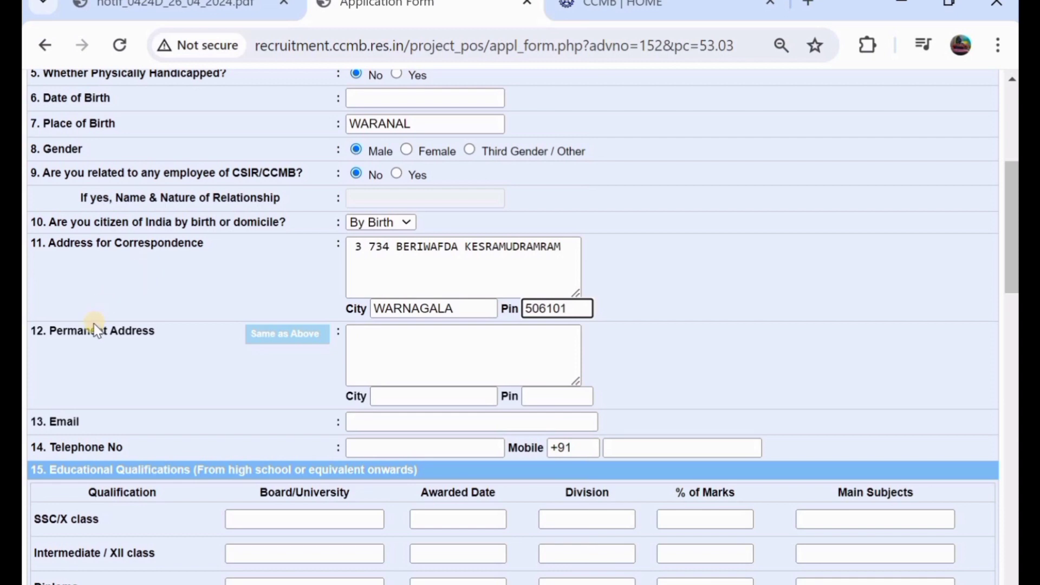
- Copy the correspondence address into the permanent address and enter the applicant's email
{"action": "left_click", "coordinate": [267, 335]}
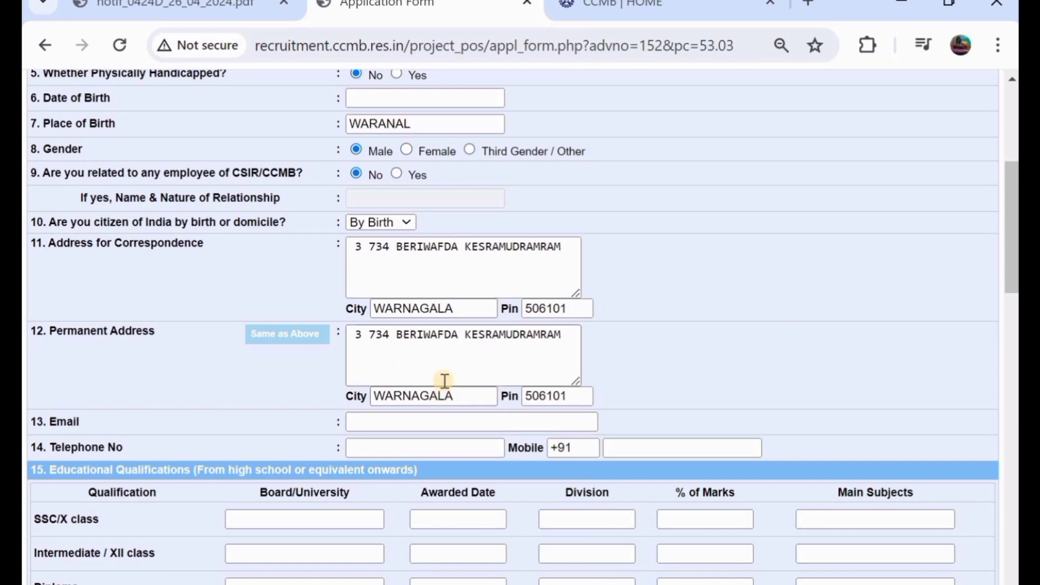
{"action": "scroll", "coordinate": [444, 381], "scroll_direction": "down", "scroll_amount": 2}
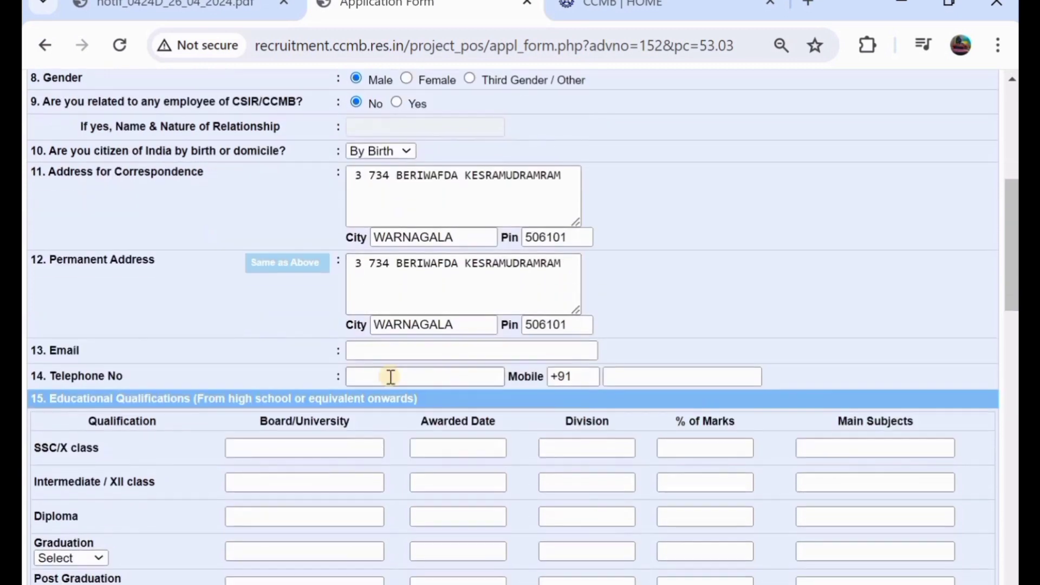
{"action": "left_click", "coordinate": [398, 348]}
{"action": "left_click", "coordinate": [398, 347]}
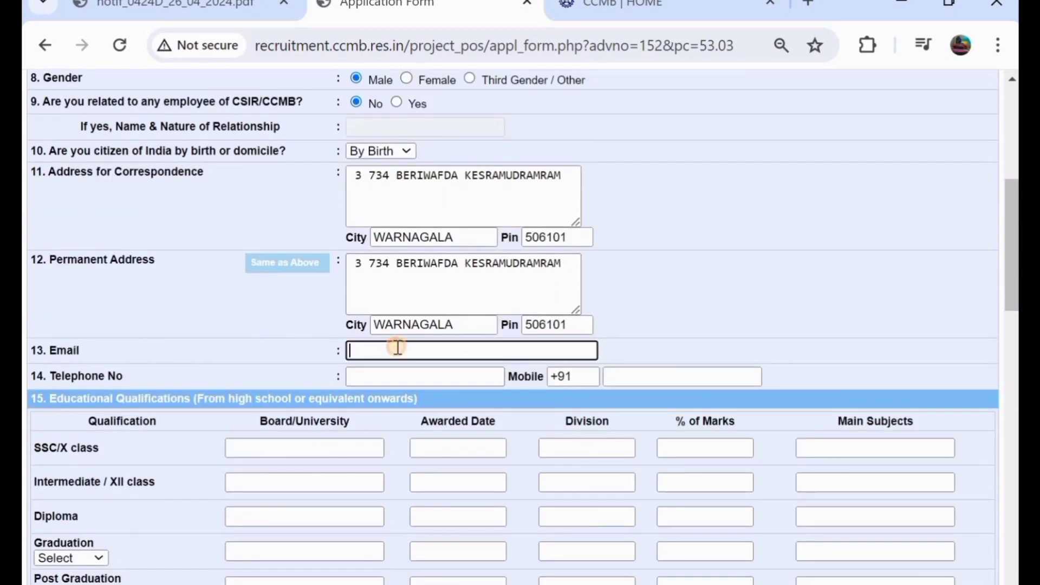
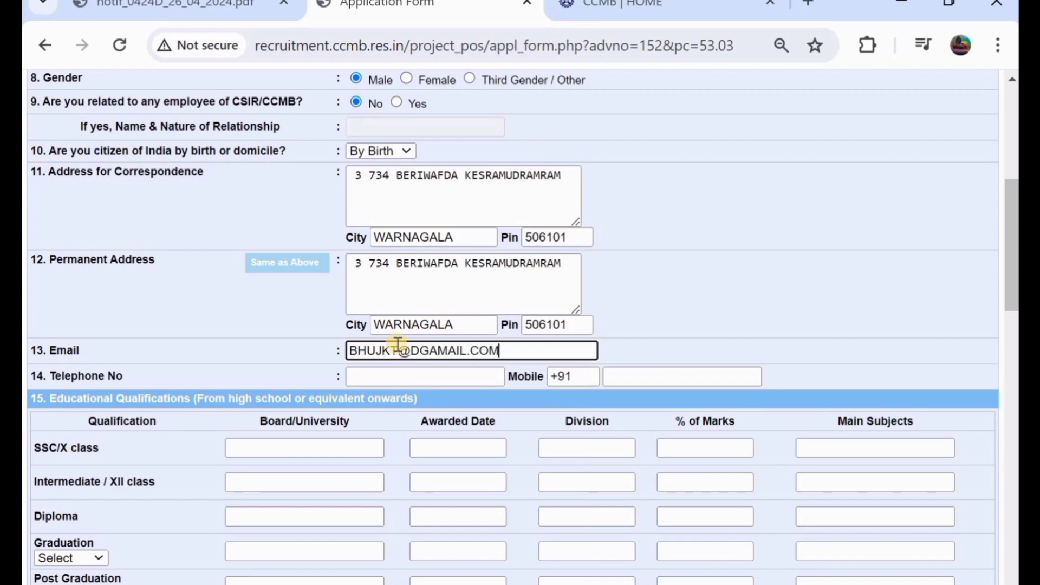
- Enter the applicant's mobile number, trimming the extra trailing digit
{"action": "scroll", "coordinate": [358, 342], "scroll_direction": "down", "scroll_amount": 1}
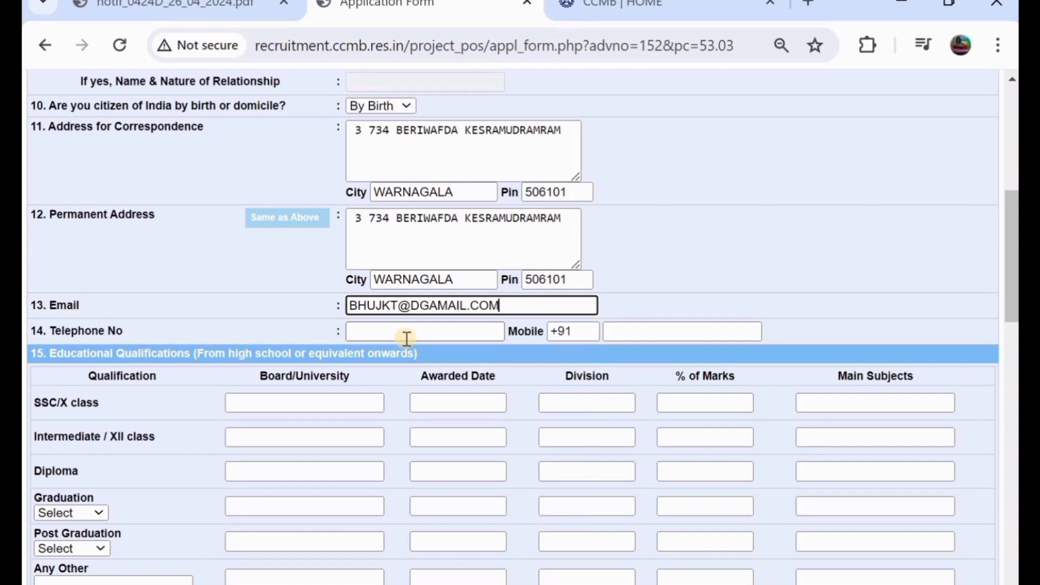
{"action": "left_click", "coordinate": [623, 336]}
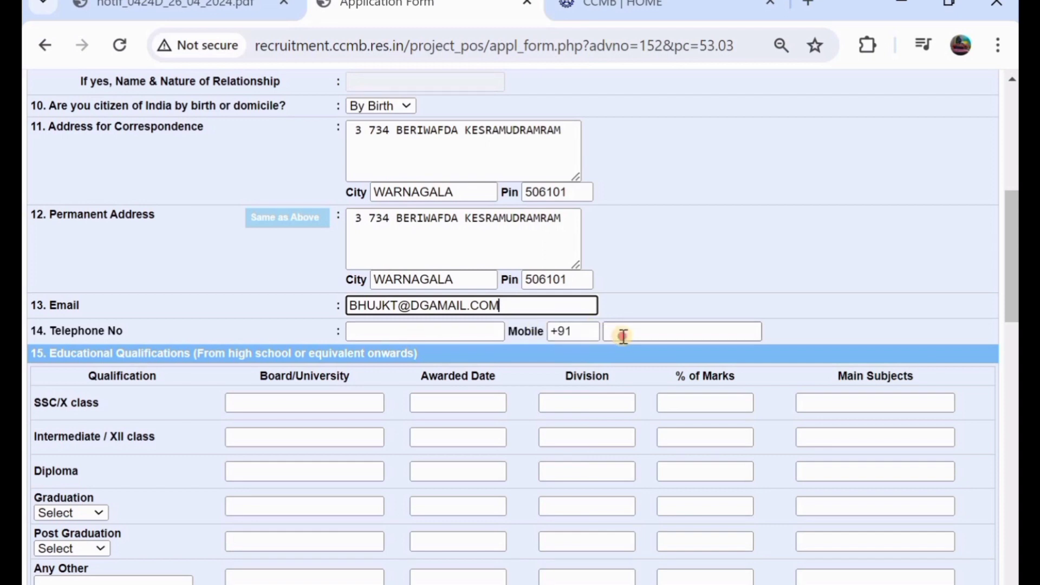
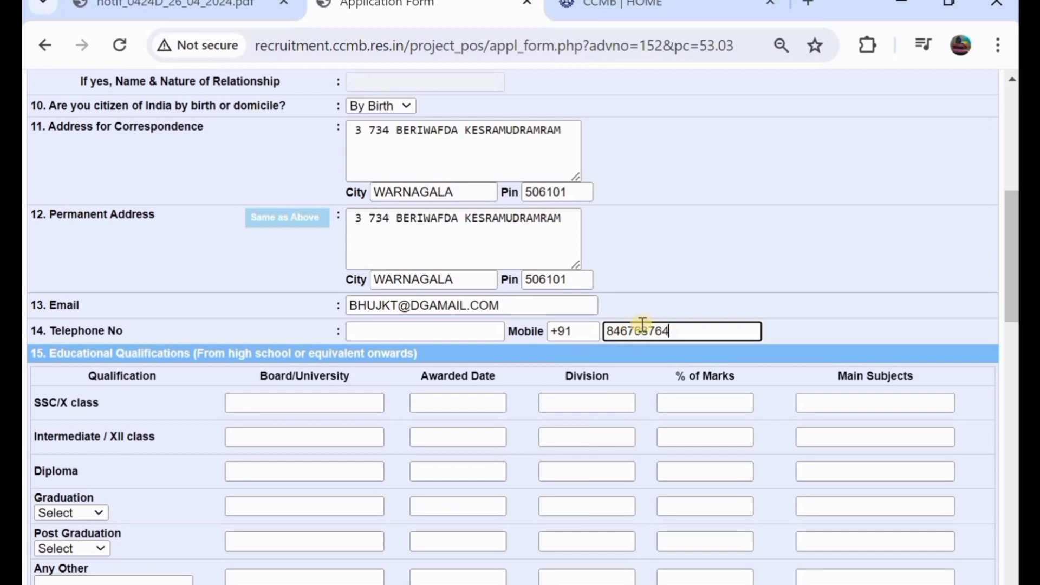
{"action": "scroll", "coordinate": [642, 324], "scroll_direction": "down", "scroll_amount": 1}
{"action": "scroll", "coordinate": [641, 324], "scroll_direction": "down", "scroll_amount": 2}
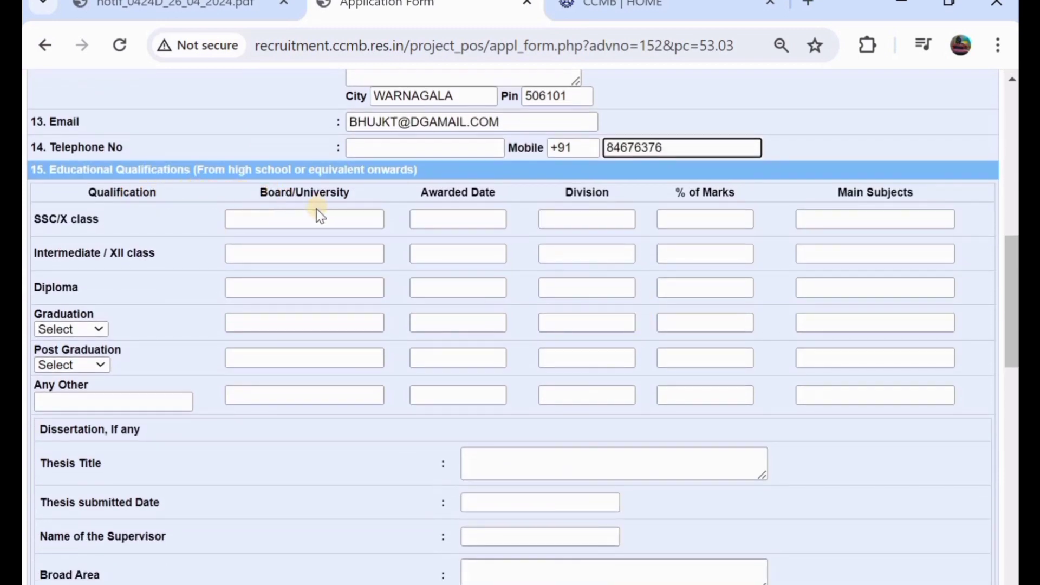
- Fill the SSC/X row: board TS BOARD, division FIRST, 78%, subjects TELUGU ENGLISH SOCIAL
{"action": "left_click", "coordinate": [268, 215]}
{"action": "type", "text": "T"}
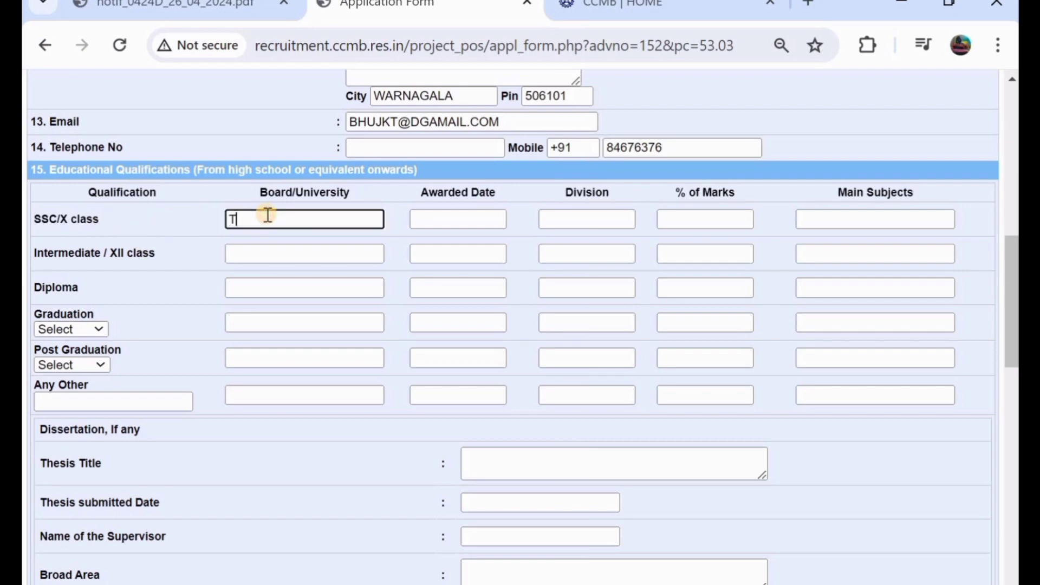
{"action": "type", "text": "S BOARD"}
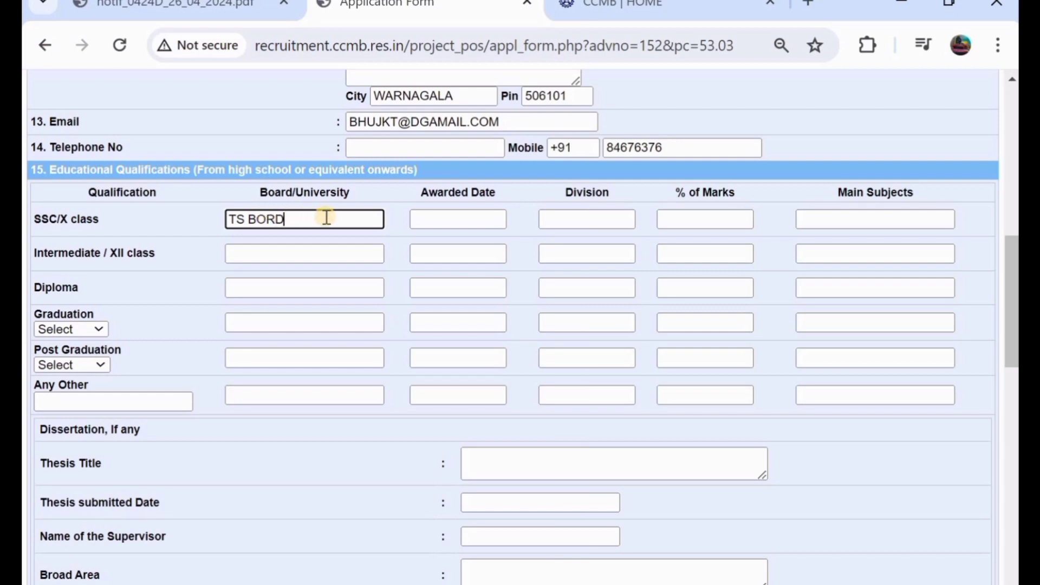
{"action": "key", "text": "BackSpace"}
{"action": "key", "text": "BackSpace"}
{"action": "key", "text": "BackSpace"}
{"action": "type", "text": "OARD"}
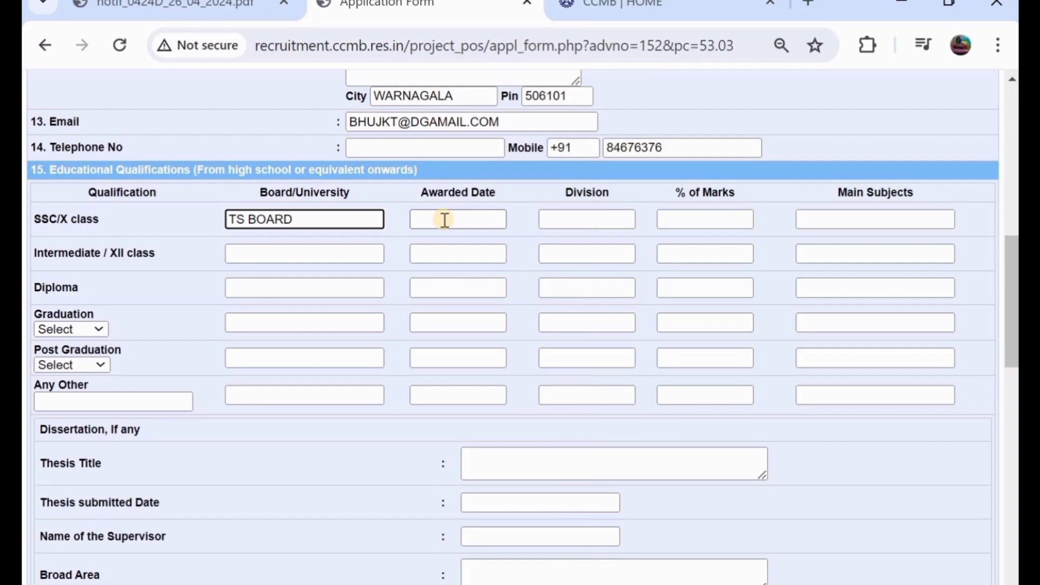
{"action": "left_click", "coordinate": [444, 219]}
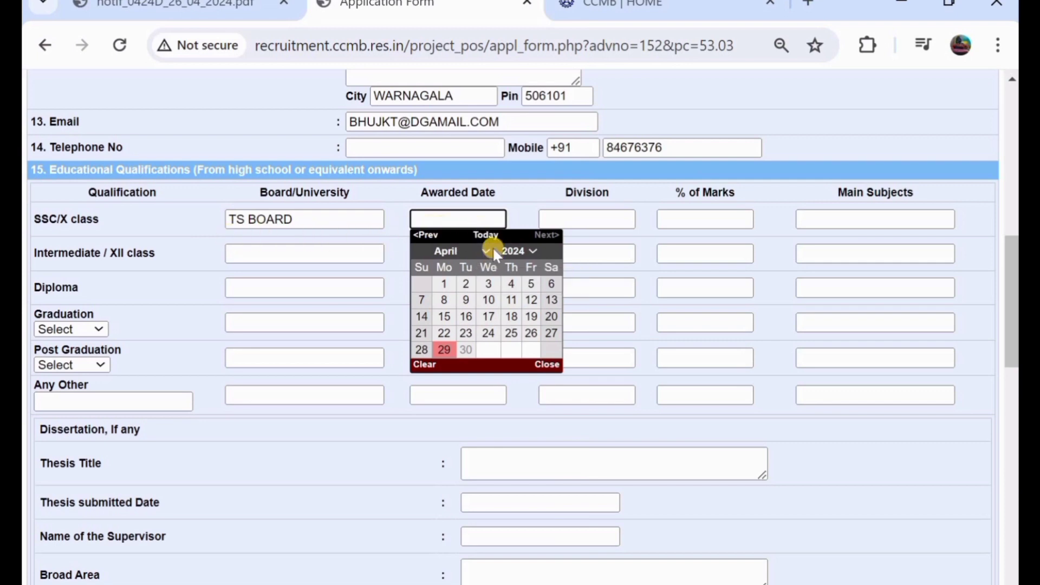
{"action": "left_click", "coordinate": [517, 213]}
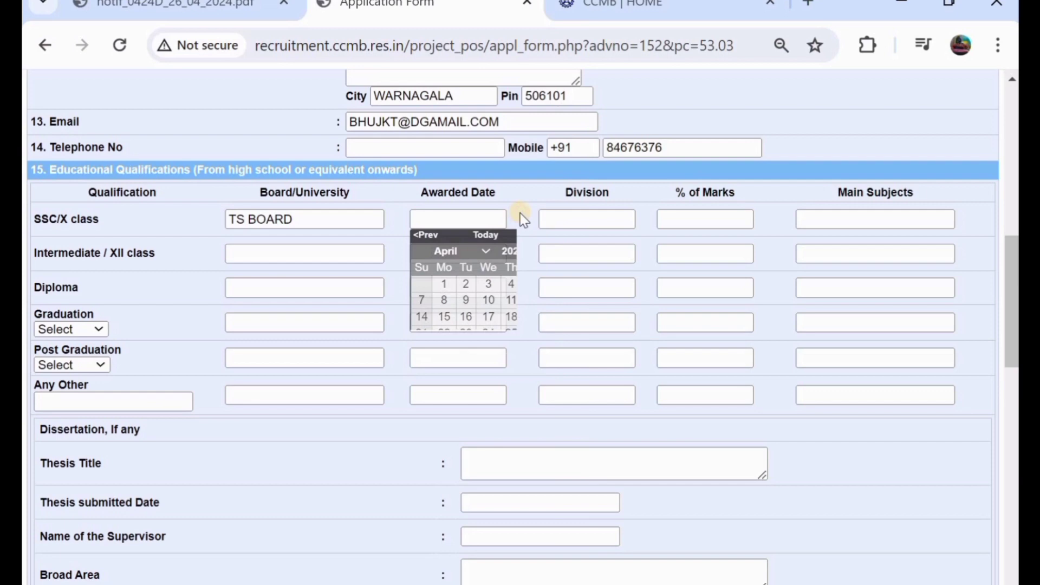
{"action": "left_click", "coordinate": [573, 221]}
{"action": "type", "text": "FIRST"}
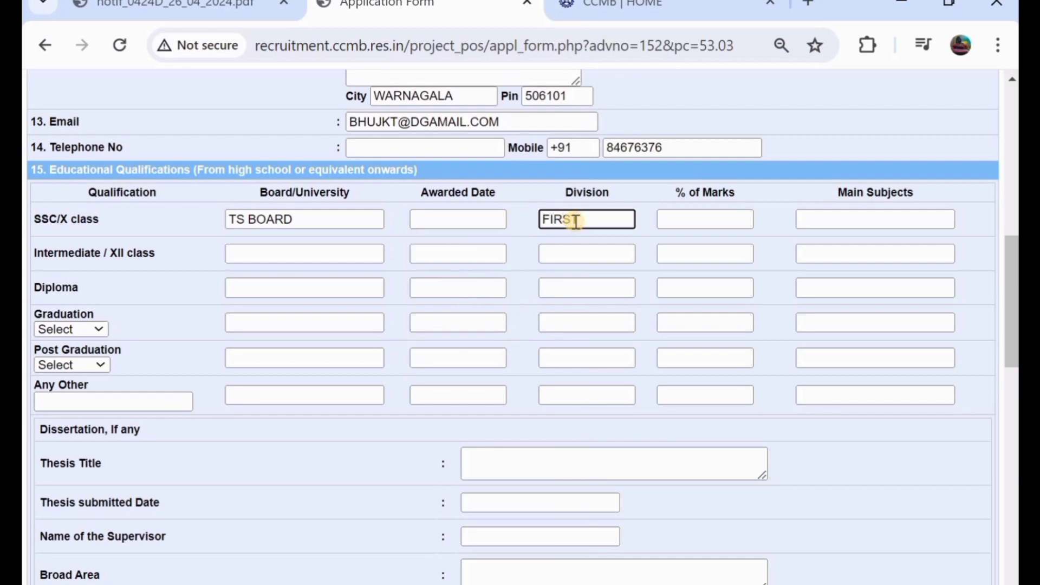
{"action": "left_click", "coordinate": [700, 219]}
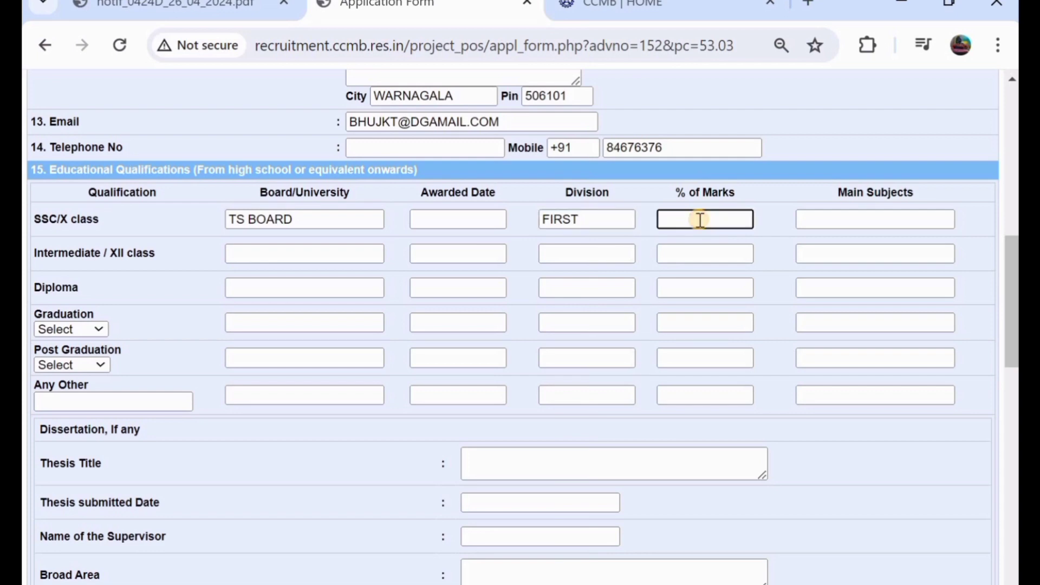
{"action": "type", "text": "78"}
{"action": "left_click", "coordinate": [834, 222]}
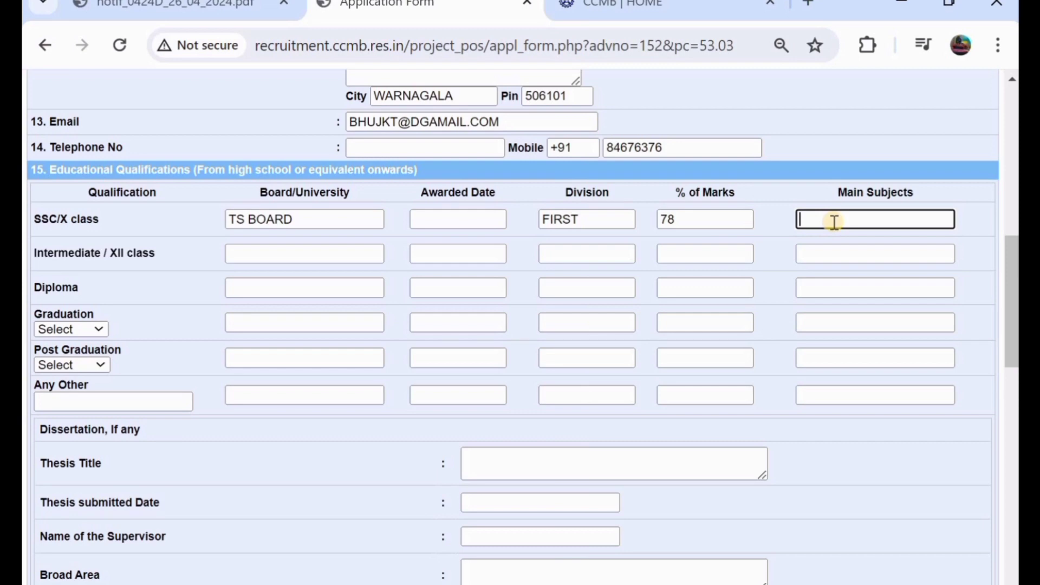
{"action": "type", "text": "TELUGU ENGLIS"}
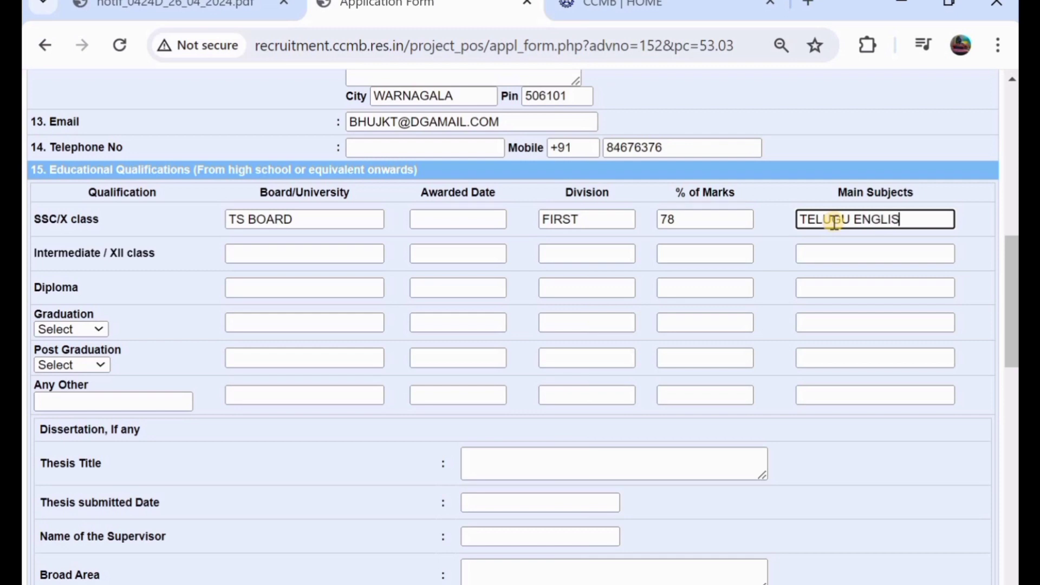
{"action": "type", "text": "H SOCIAL"}
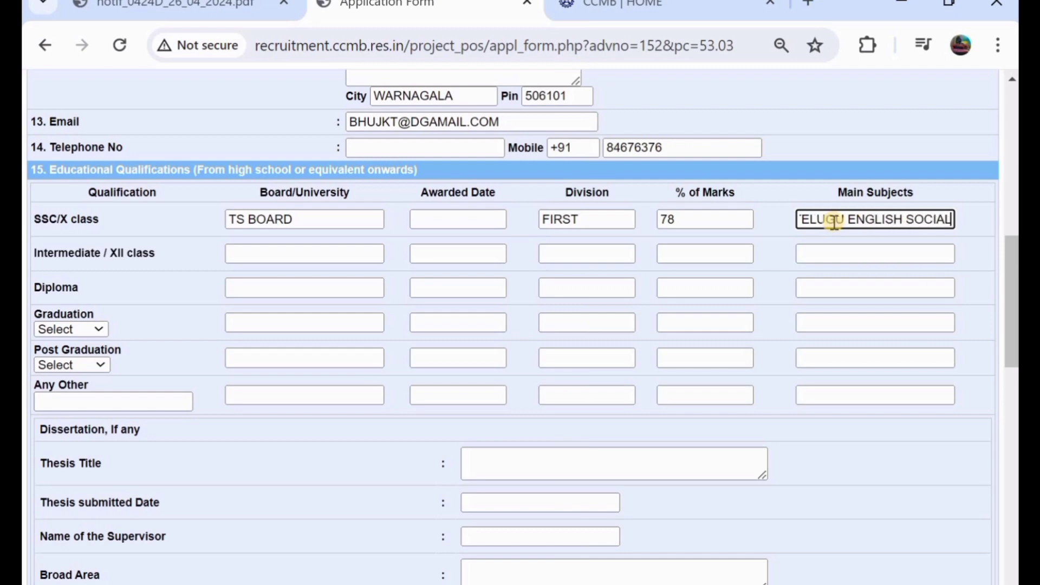
- Fill the Intermediate row: board TS BOARD, 86% marks, subjects HEC
{"action": "left_click", "coordinate": [256, 255]}
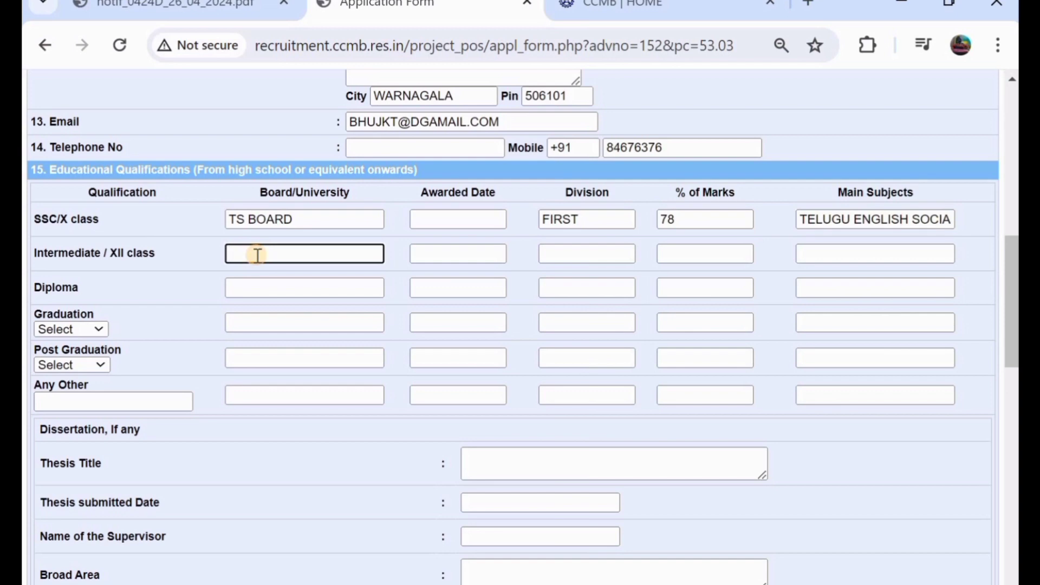
{"action": "type", "text": "TS BOARD"}
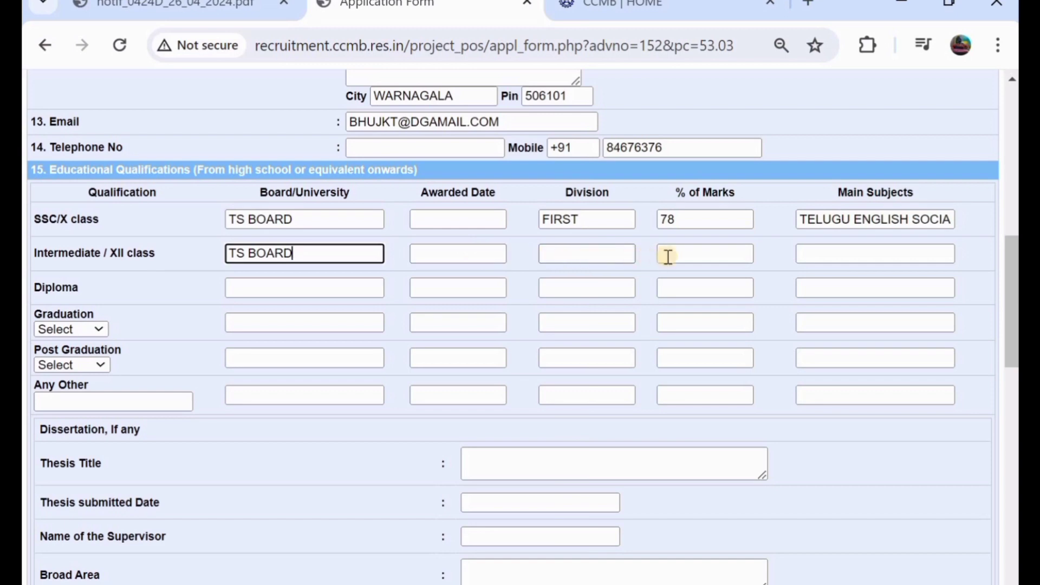
{"action": "left_click", "coordinate": [686, 256]}
{"action": "type", "text": "8"}
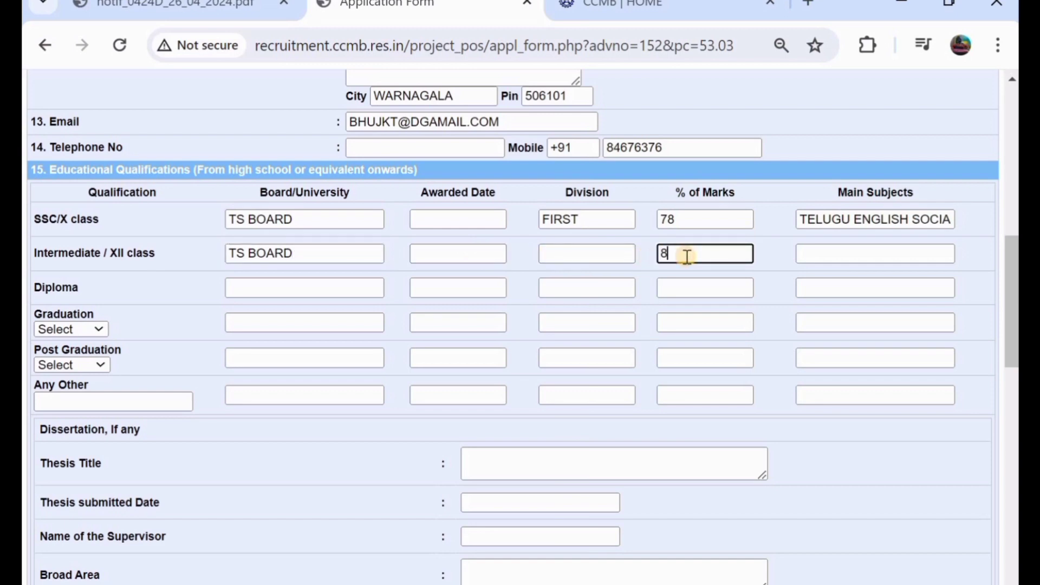
{"action": "type", "text": "6"}
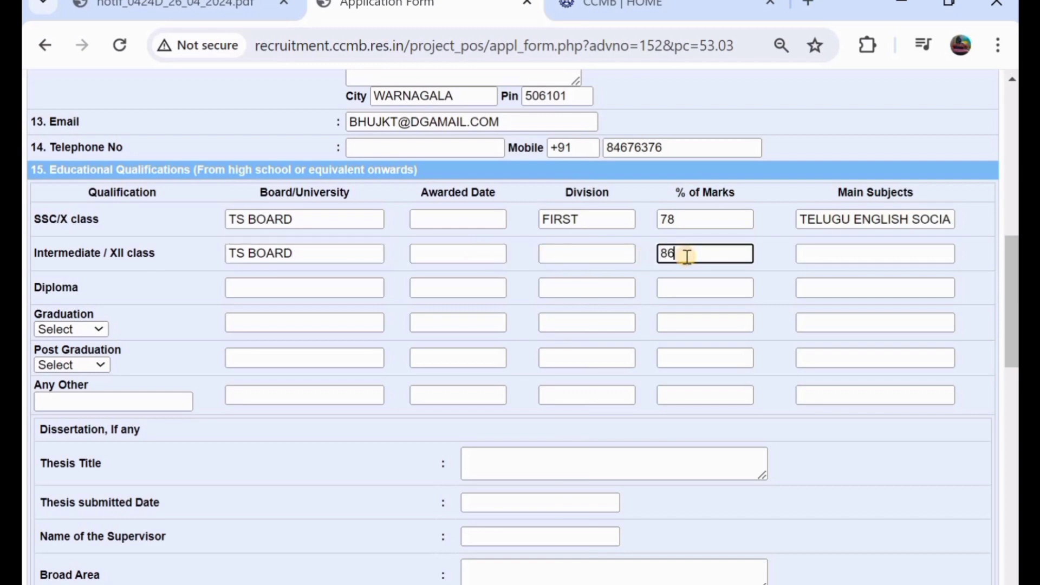
{"action": "left_click", "coordinate": [808, 254]}
{"action": "type", "text": "H"}
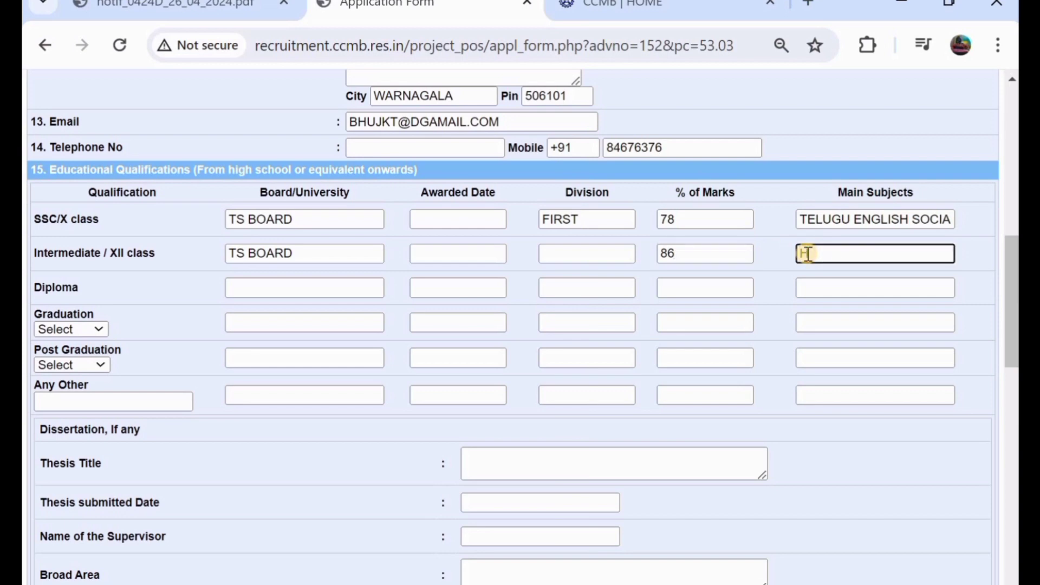
{"action": "type", "text": "C"}
{"action": "key", "text": "BackSpace"}
{"action": "type", "text": "EC"}
- Check the notification PDF, then detach the application form into its own maximized window
{"action": "left_click", "coordinate": [169, 6]}
{"action": "scroll", "coordinate": [321, 327], "scroll_direction": "down", "scroll_amount": 15}
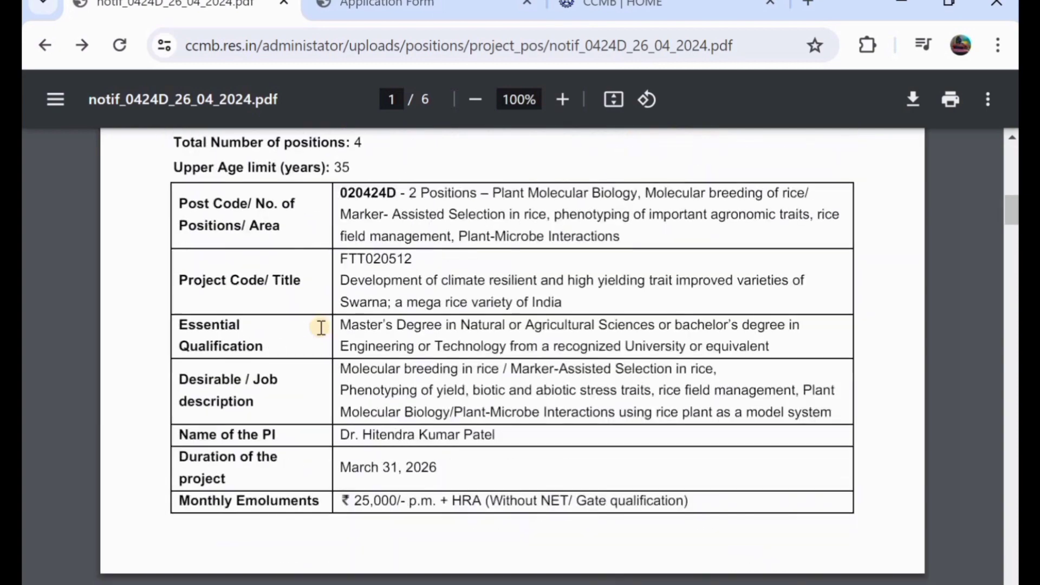
{"action": "left_click_drag", "start_coordinate": [415, 19], "coordinate": [356, 294]}
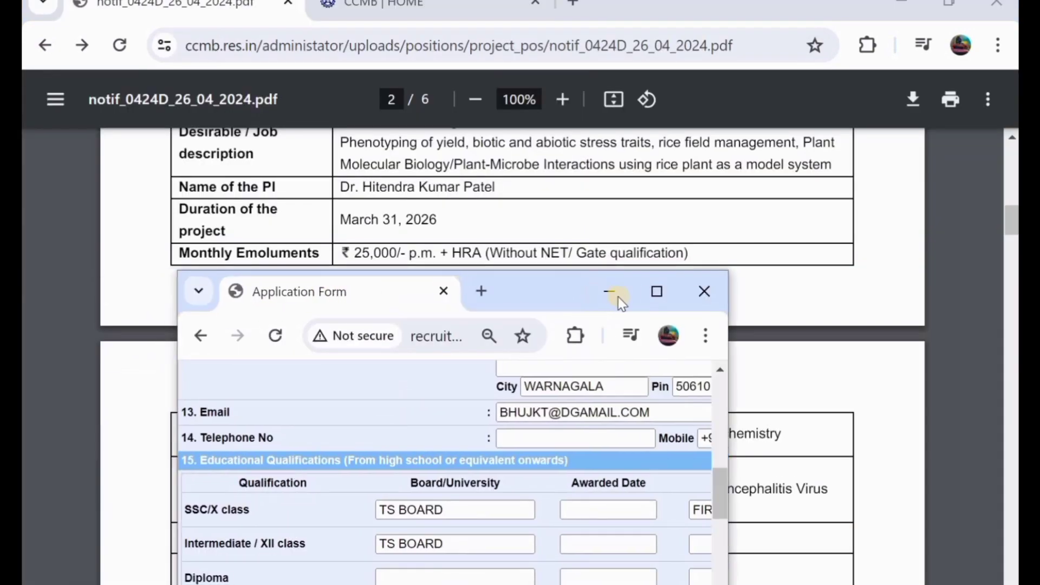
{"action": "left_click", "coordinate": [658, 292]}
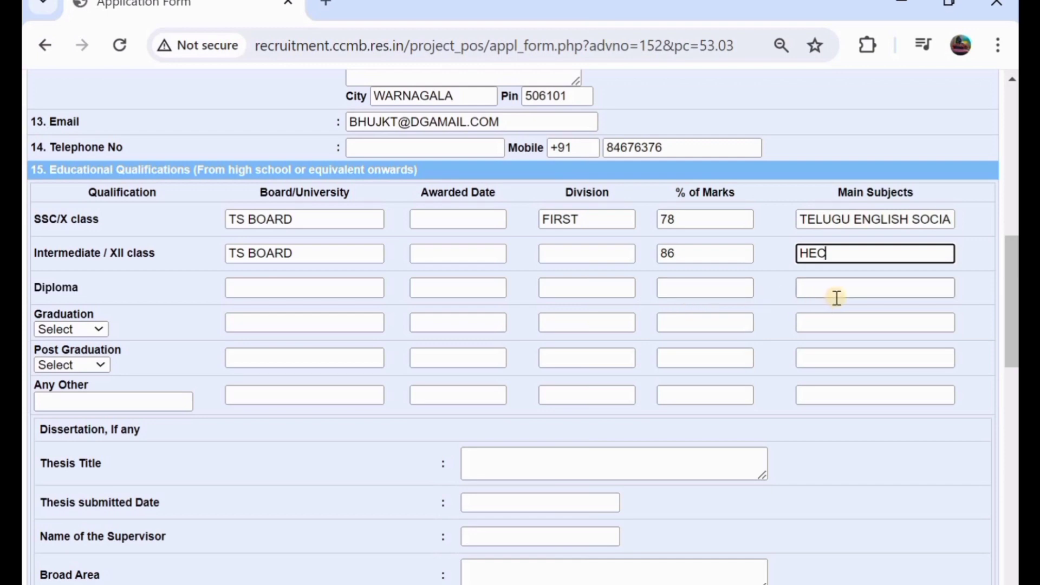
- Record graduation as B.Sc. with board TS, division PASS and 64% marks
{"action": "left_click", "coordinate": [66, 332]}
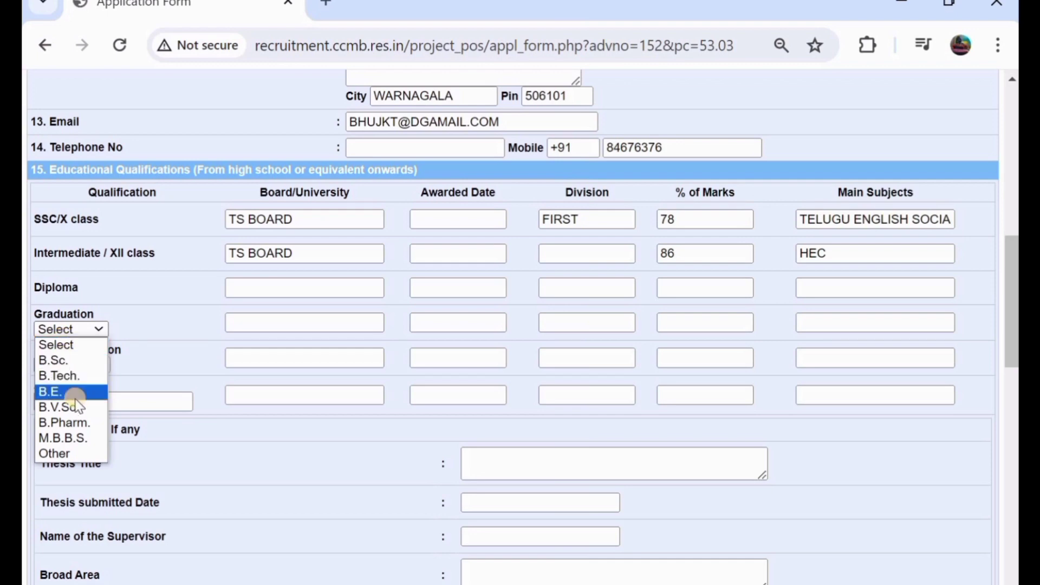
{"action": "left_click", "coordinate": [64, 360]}
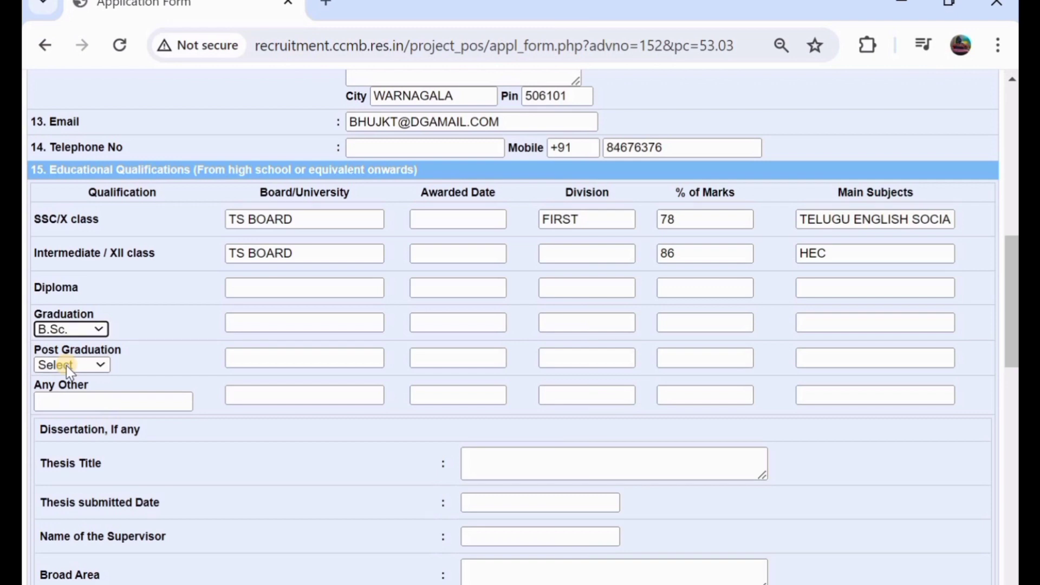
{"action": "left_click", "coordinate": [261, 324]}
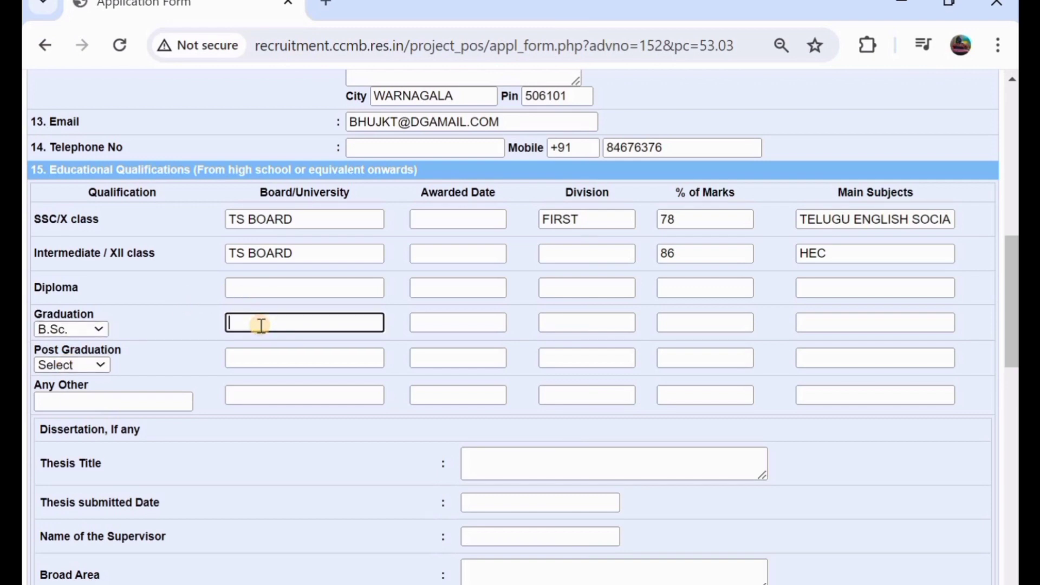
{"action": "type", "text": "TS"}
{"action": "left_click", "coordinate": [477, 325]}
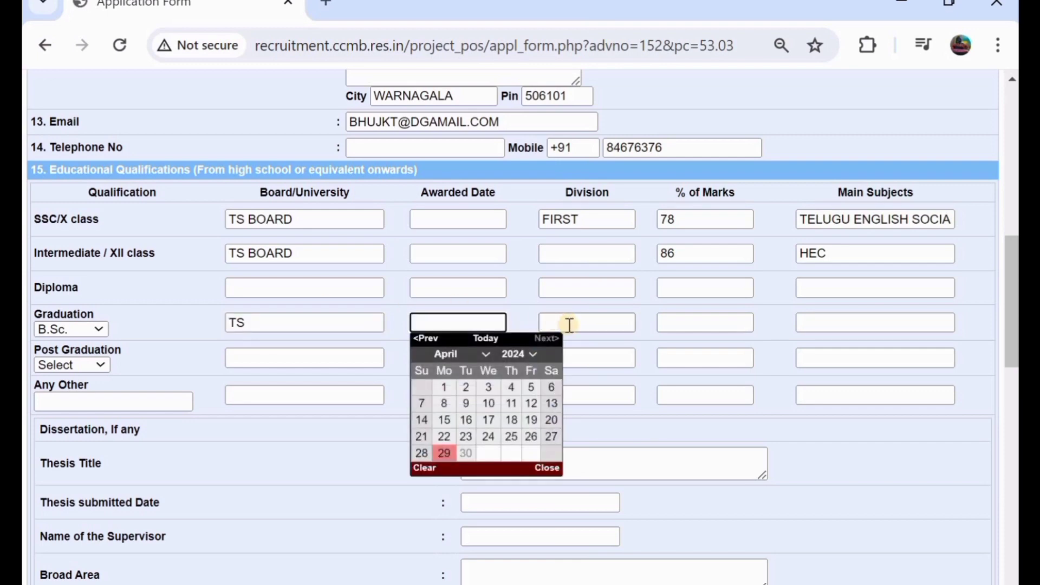
{"action": "left_click", "coordinate": [577, 326]}
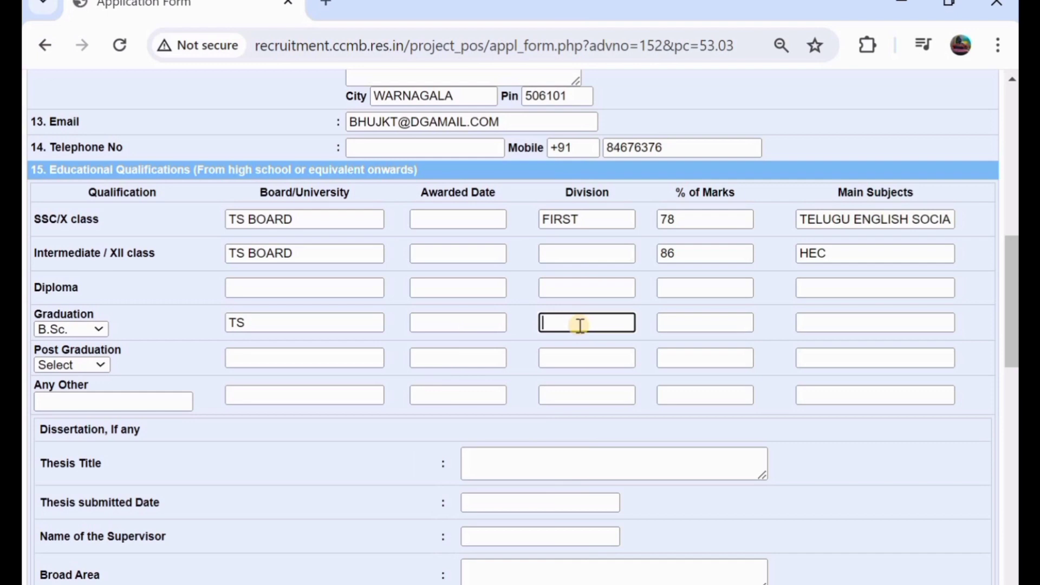
{"action": "type", "text": "PASS"}
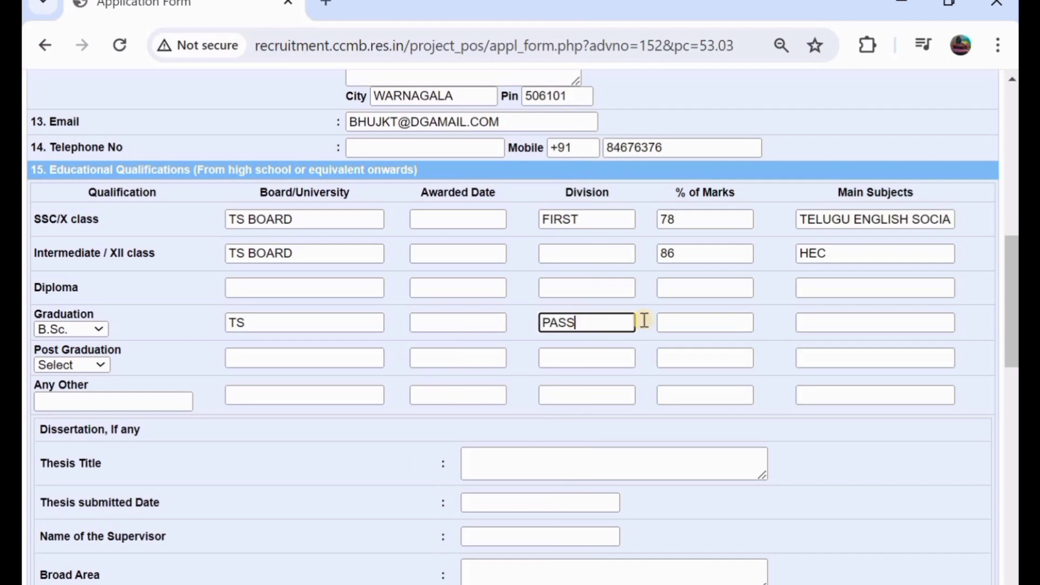
{"action": "left_click", "coordinate": [715, 326]}
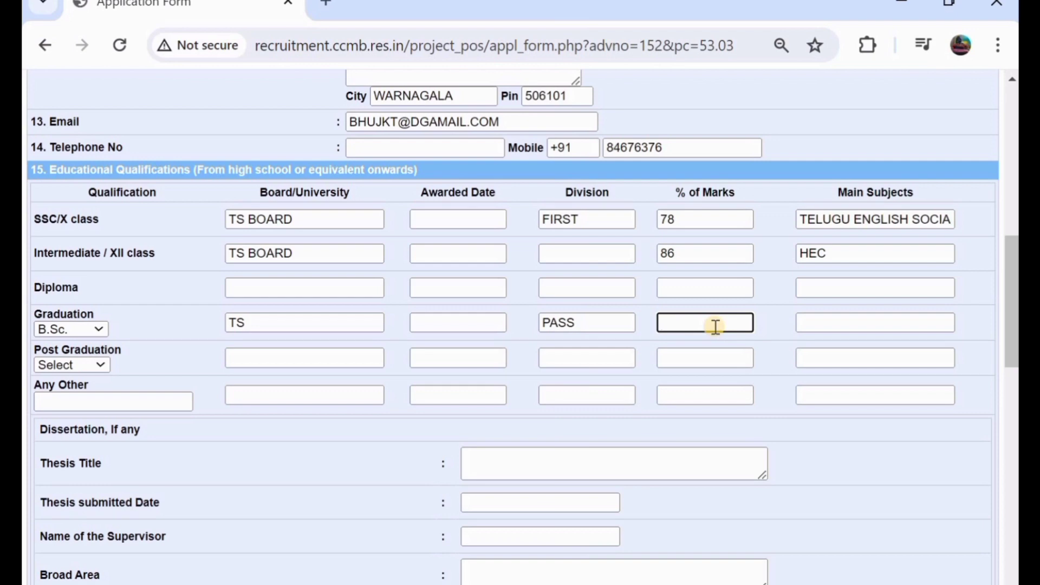
{"action": "type", "text": "64"}
{"action": "left_click", "coordinate": [828, 324]}
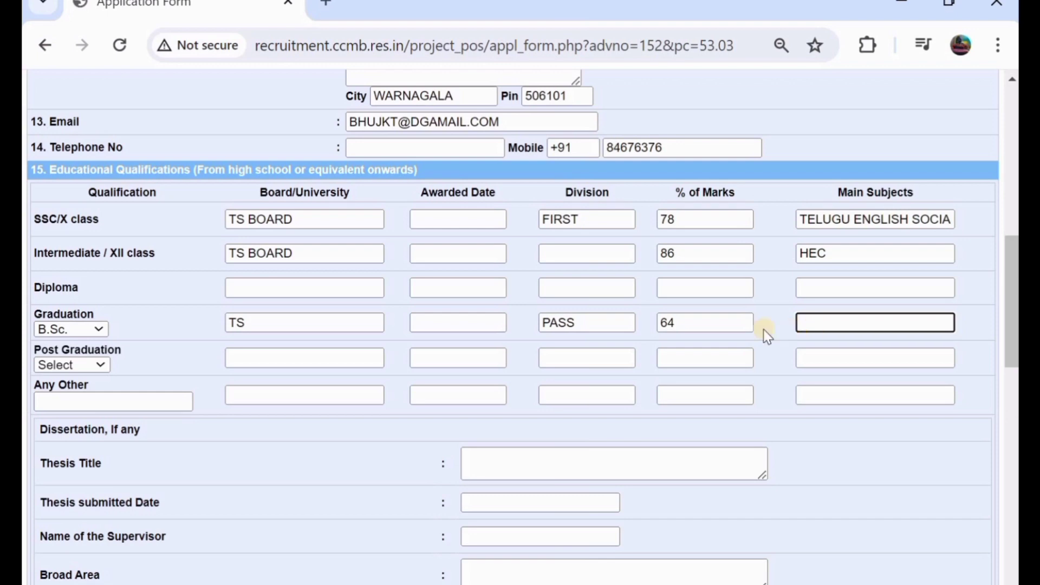
- Choose M.Sc. as the post graduation degree
{"action": "left_click", "coordinate": [73, 366]}
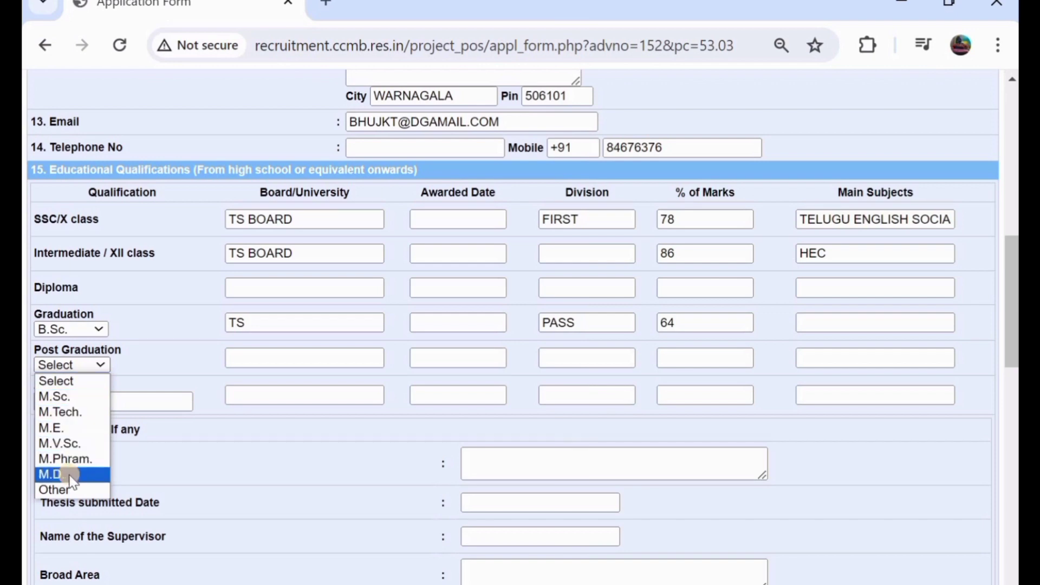
{"action": "left_click", "coordinate": [71, 400]}
{"action": "left_click", "coordinate": [277, 361]}
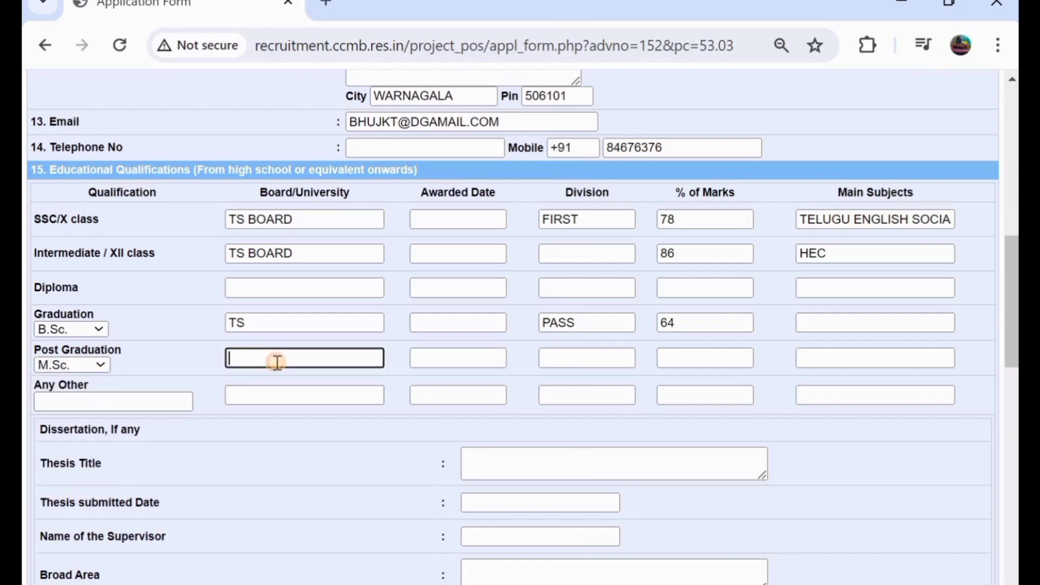
{"action": "left_click", "coordinate": [450, 363]}
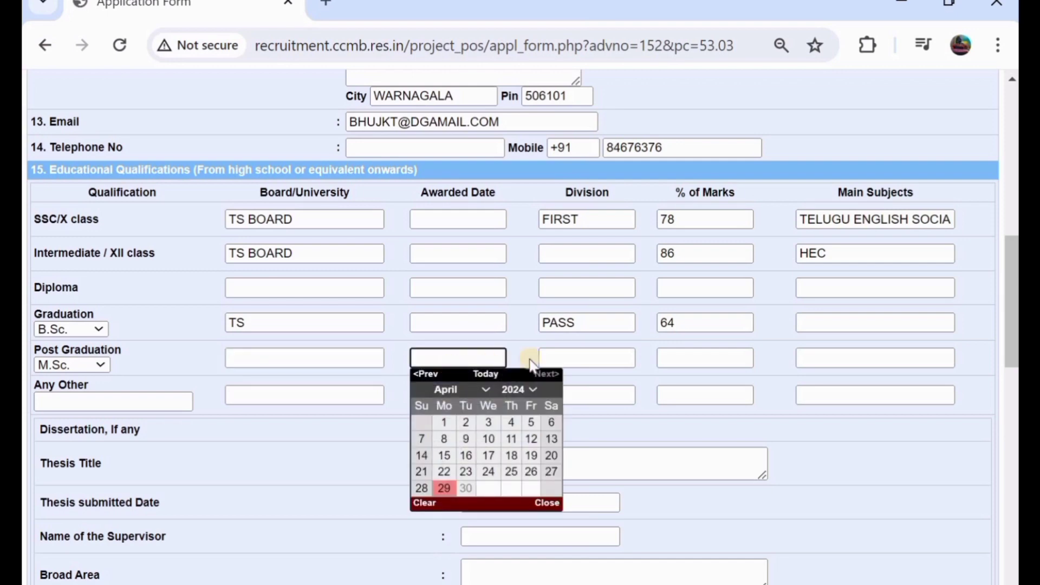
{"action": "left_click", "coordinate": [588, 356]}
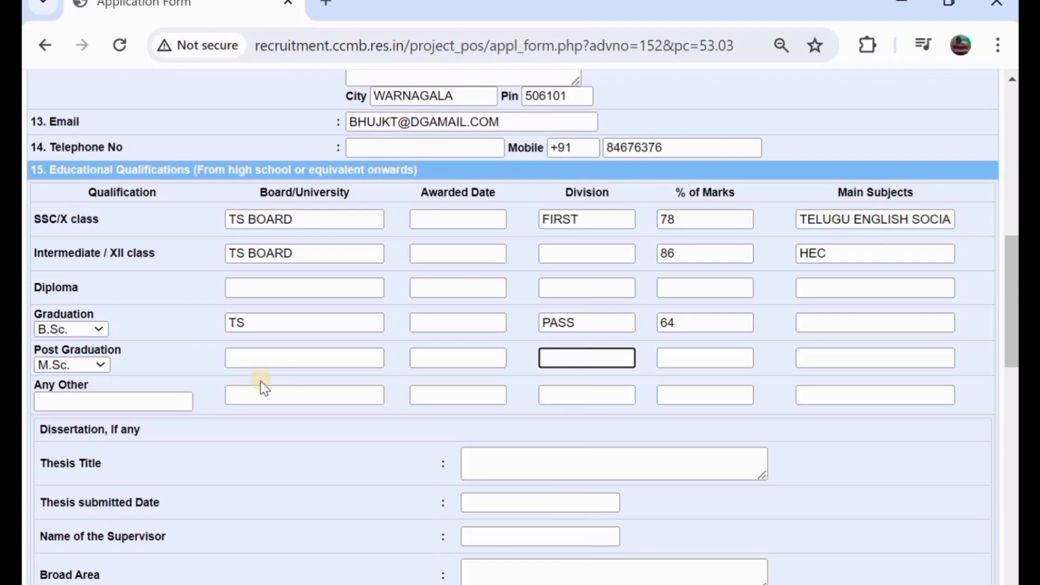
{"action": "scroll", "coordinate": [264, 387], "scroll_direction": "down", "scroll_amount": 1}
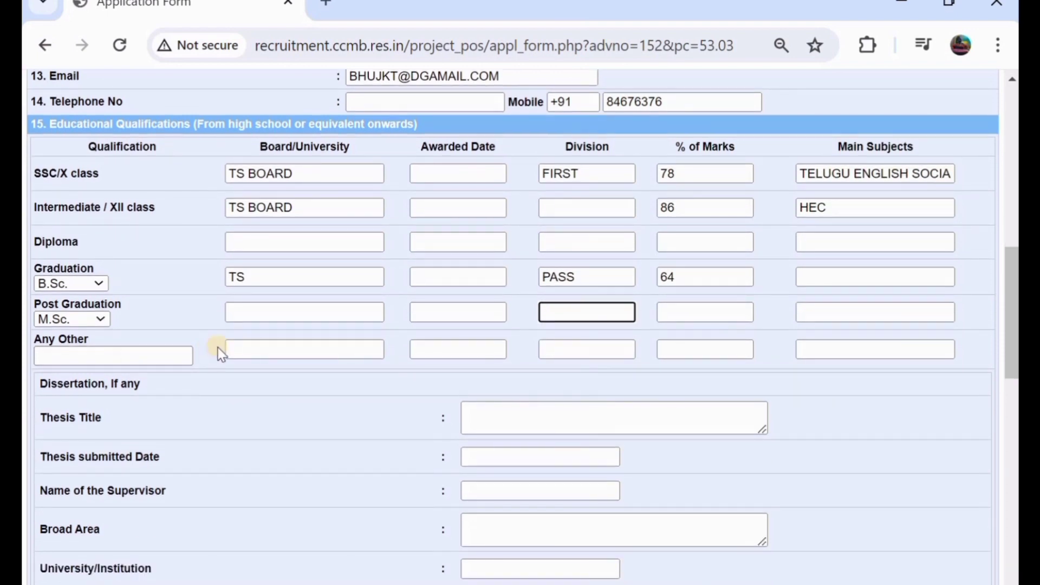
{"action": "scroll", "coordinate": [217, 347], "scroll_direction": "down", "scroll_amount": 1}
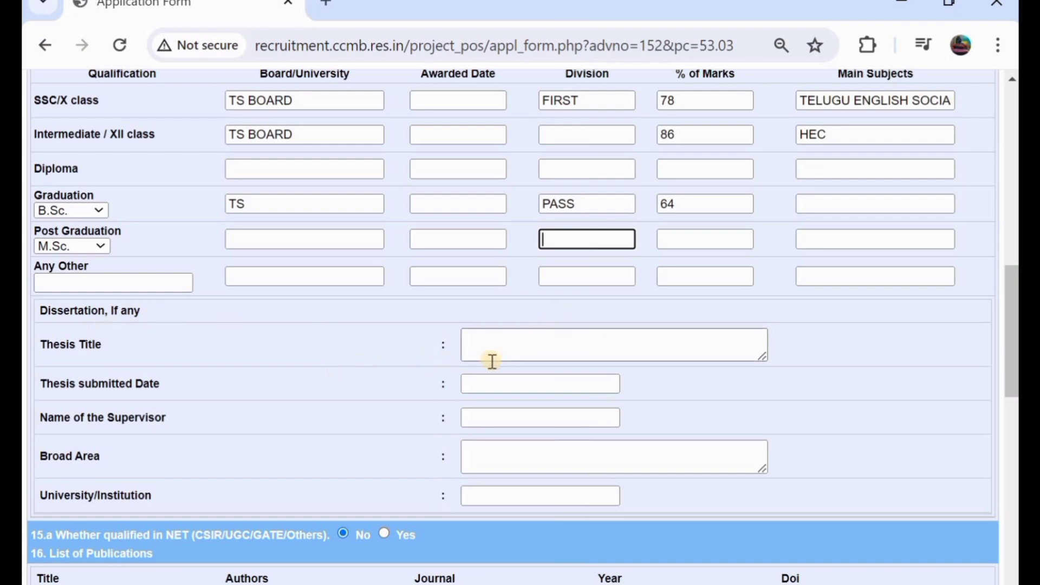
{"action": "scroll", "coordinate": [492, 361], "scroll_direction": "down", "scroll_amount": 4}
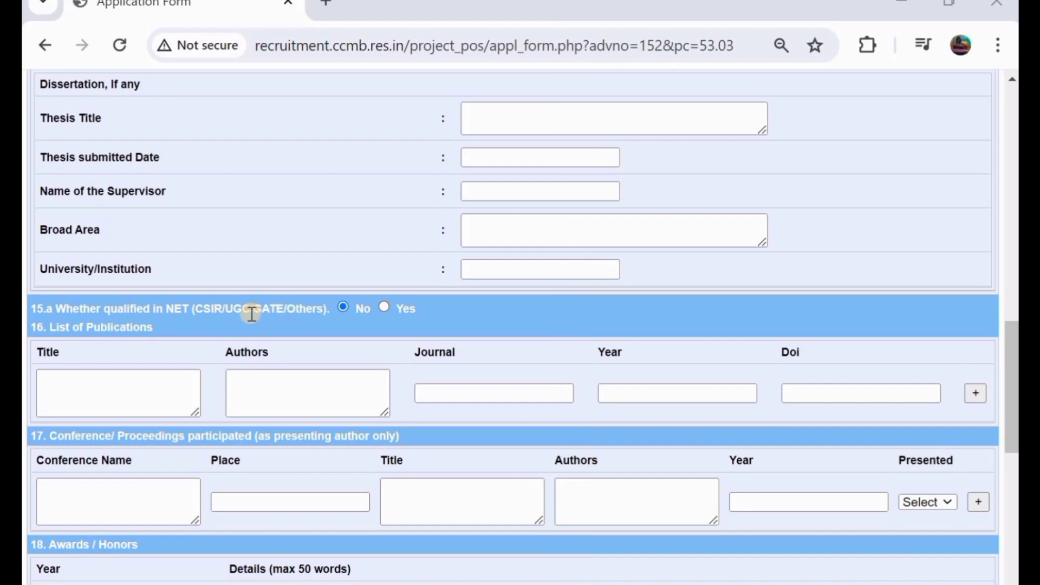
{"action": "left_click", "coordinate": [385, 307]}
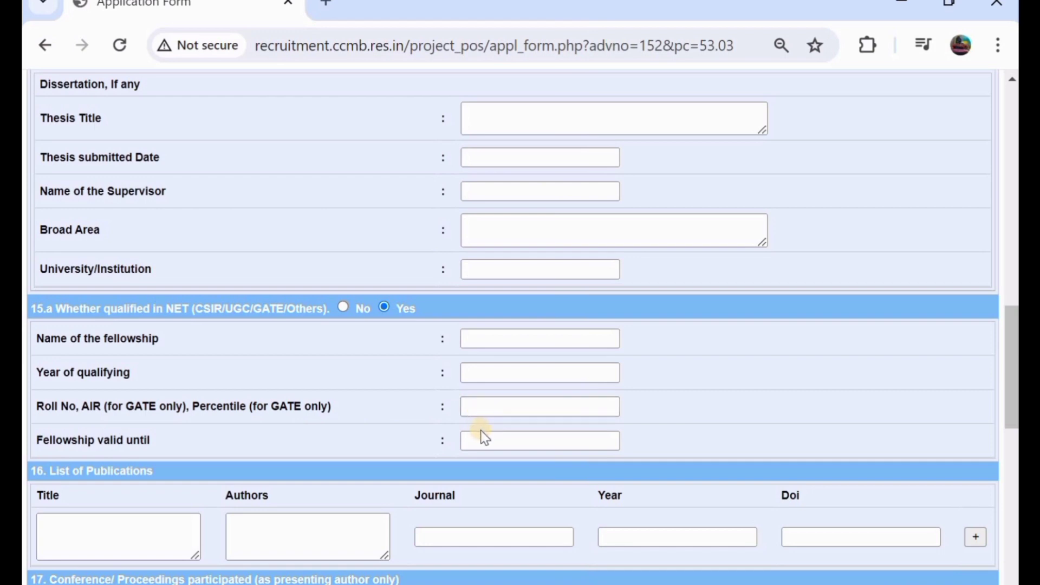
{"action": "left_click", "coordinate": [342, 308]}
{"action": "scroll", "coordinate": [343, 311], "scroll_direction": "down", "scroll_amount": 1}
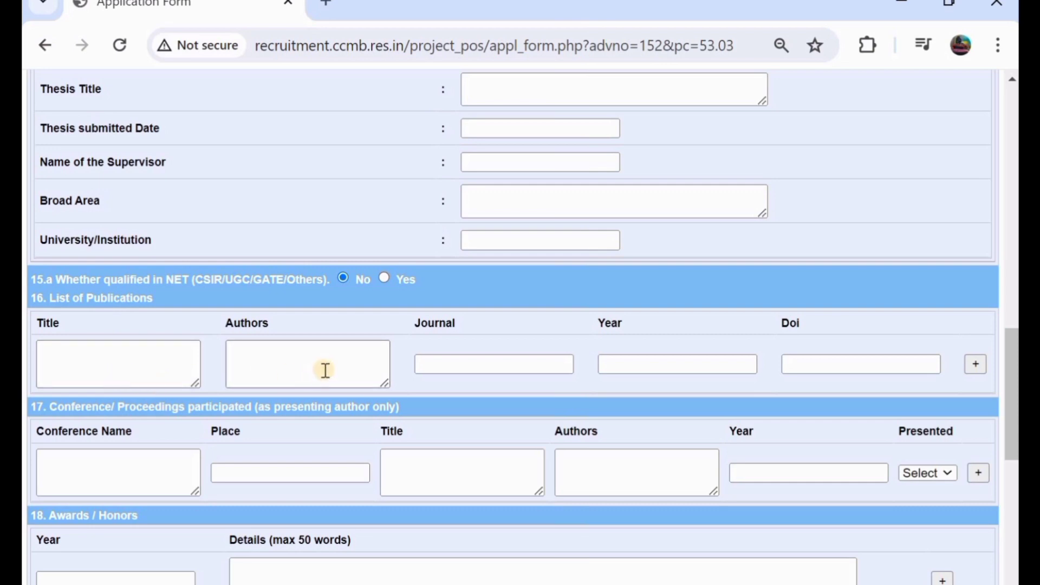
{"action": "scroll", "coordinate": [323, 373], "scroll_direction": "down", "scroll_amount": 1}
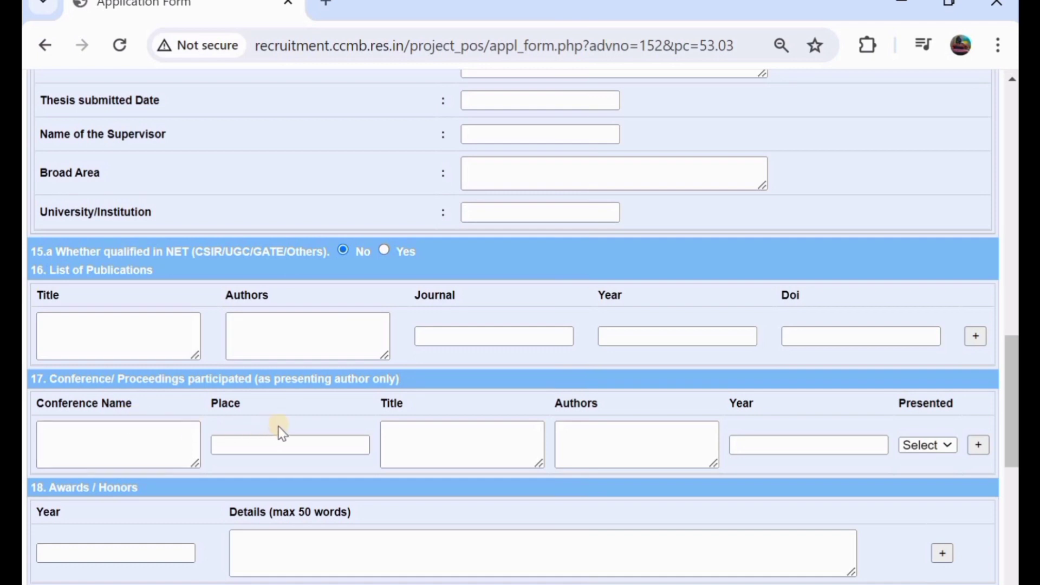
{"action": "scroll", "coordinate": [285, 425], "scroll_direction": "down", "scroll_amount": 5}
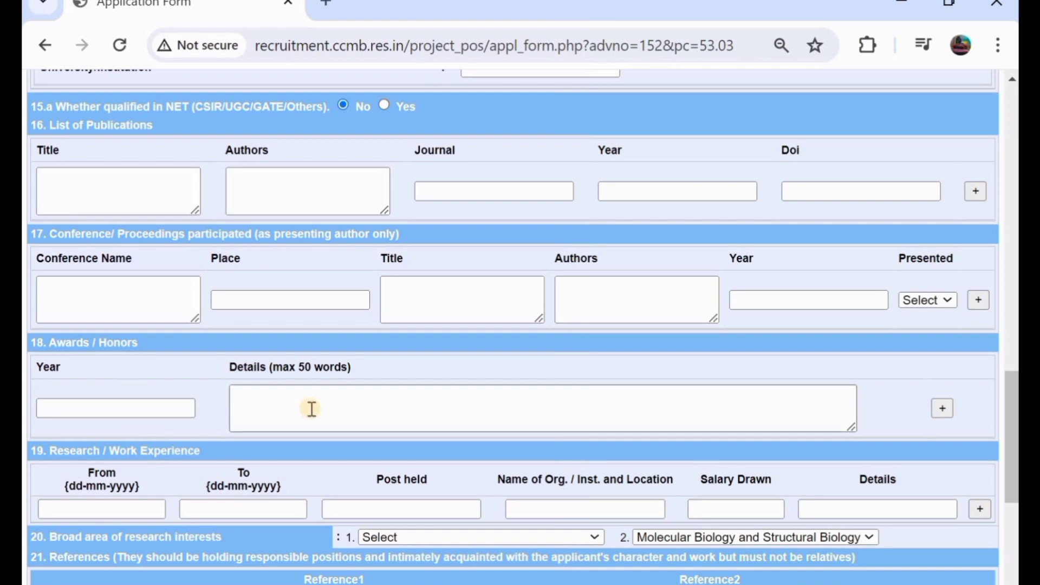
{"action": "scroll", "coordinate": [655, 386], "scroll_direction": "down", "scroll_amount": 1}
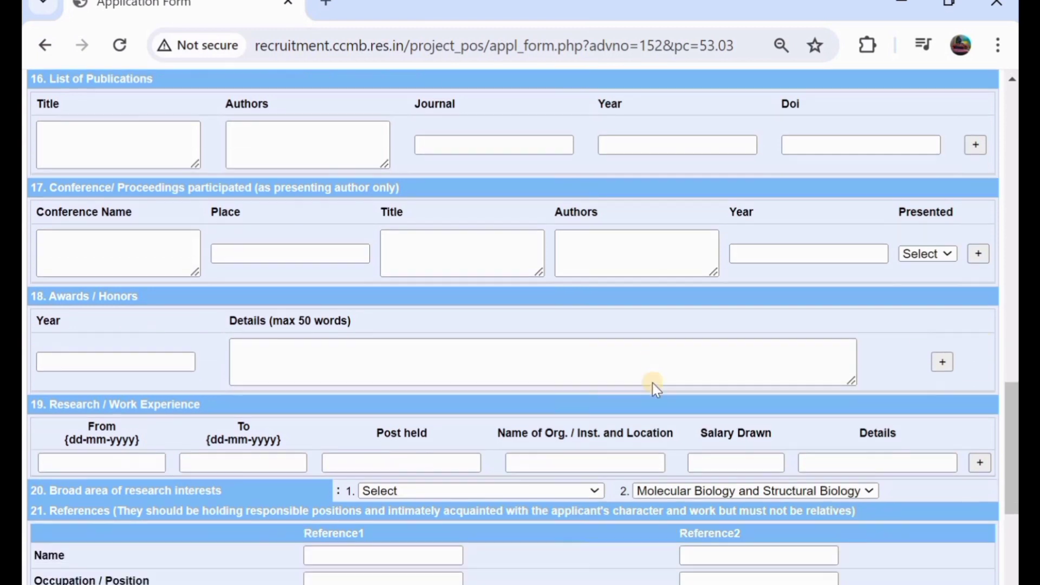
- Move to the work experience section and select its start and end date fields
{"action": "scroll", "coordinate": [427, 348], "scroll_direction": "down", "scroll_amount": 3}
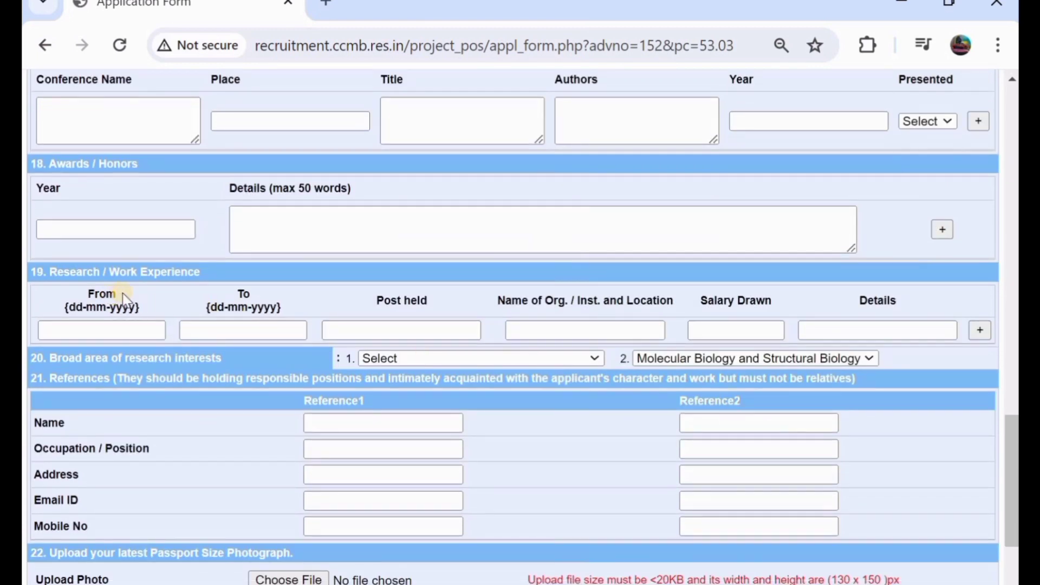
{"action": "left_click", "coordinate": [103, 334]}
{"action": "left_click", "coordinate": [214, 329]}
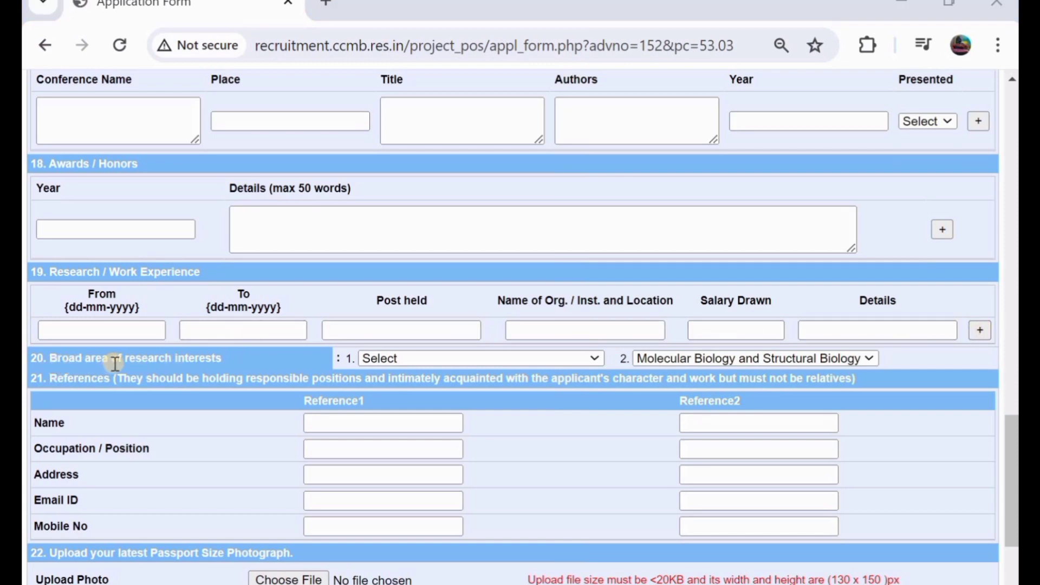
- Pick Cell Biology & Development as interest 1 and Biomedicine and Biotechnology as interest 2
{"action": "left_click", "coordinate": [404, 359]}
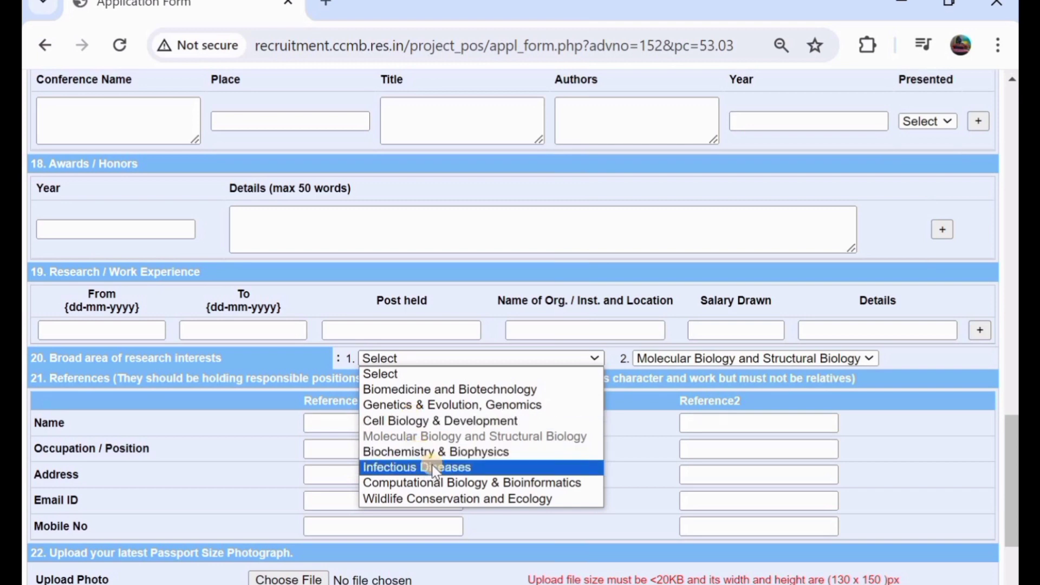
{"action": "left_click", "coordinate": [424, 422]}
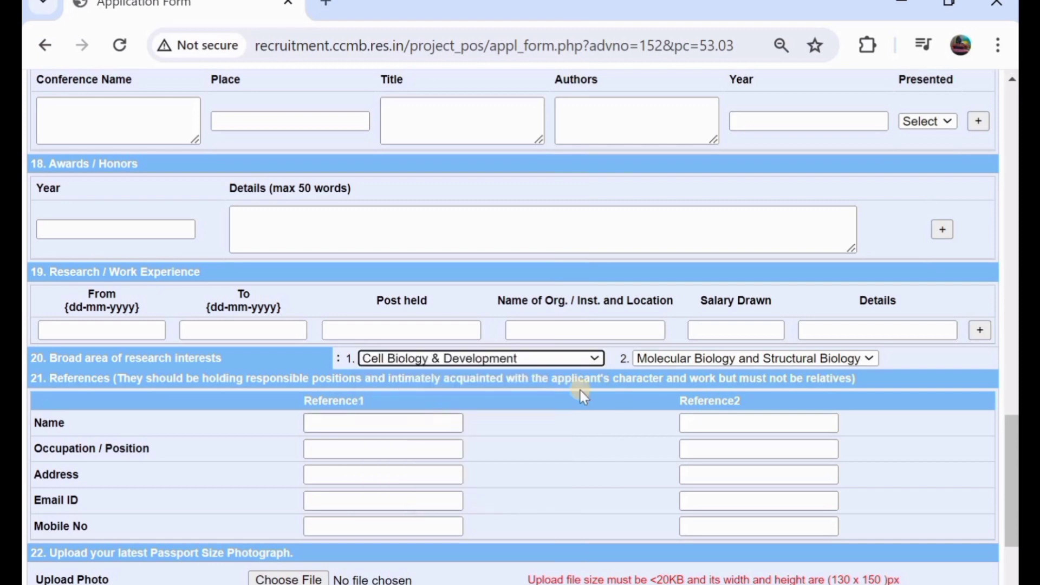
{"action": "left_click", "coordinate": [697, 364]}
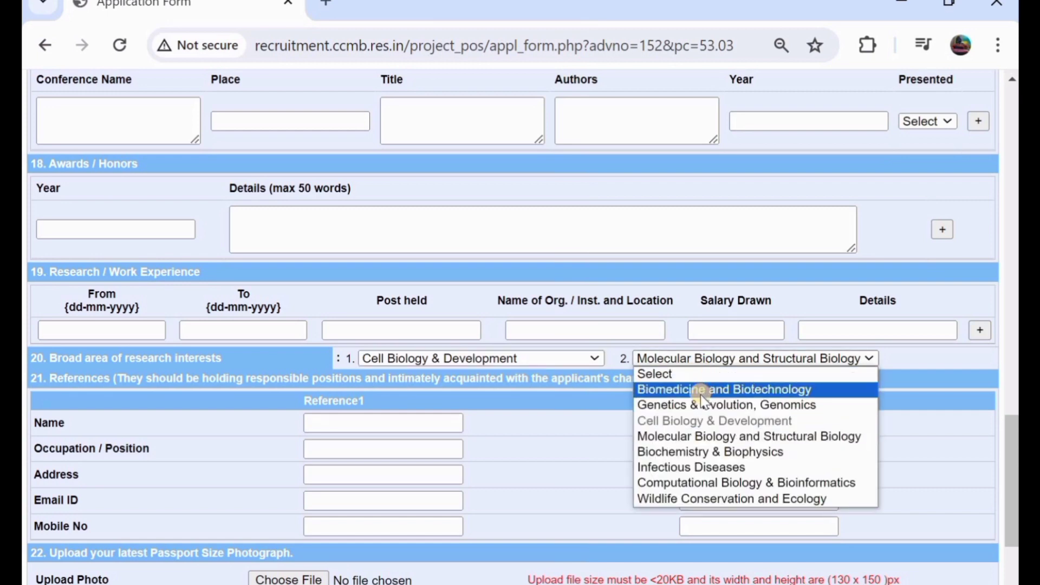
{"action": "left_click", "coordinate": [701, 390]}
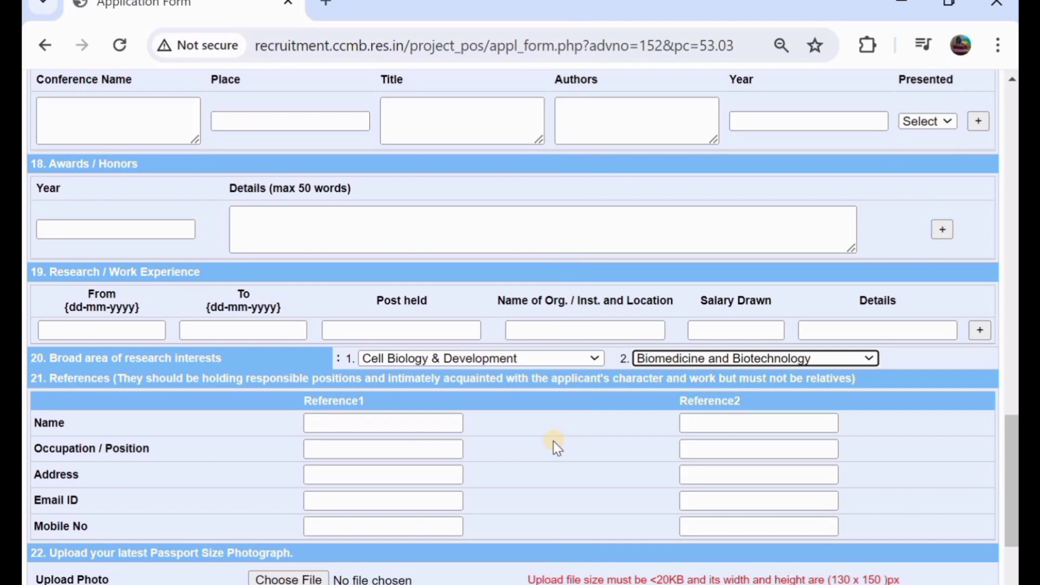
{"action": "scroll", "coordinate": [553, 441], "scroll_direction": "down", "scroll_amount": 1}
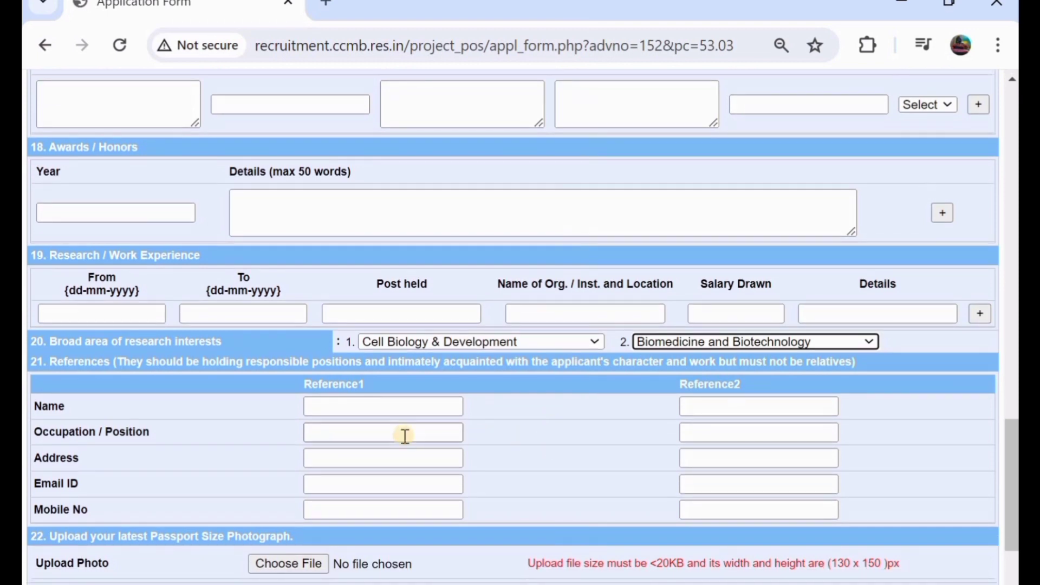
- Register the completed Project Associate-I (030424D) form to reach the Confirm Application page
{"action": "scroll", "coordinate": [405, 436], "scroll_direction": "down", "scroll_amount": 1}
{"action": "scroll", "coordinate": [406, 437], "scroll_direction": "down", "scroll_amount": 1}
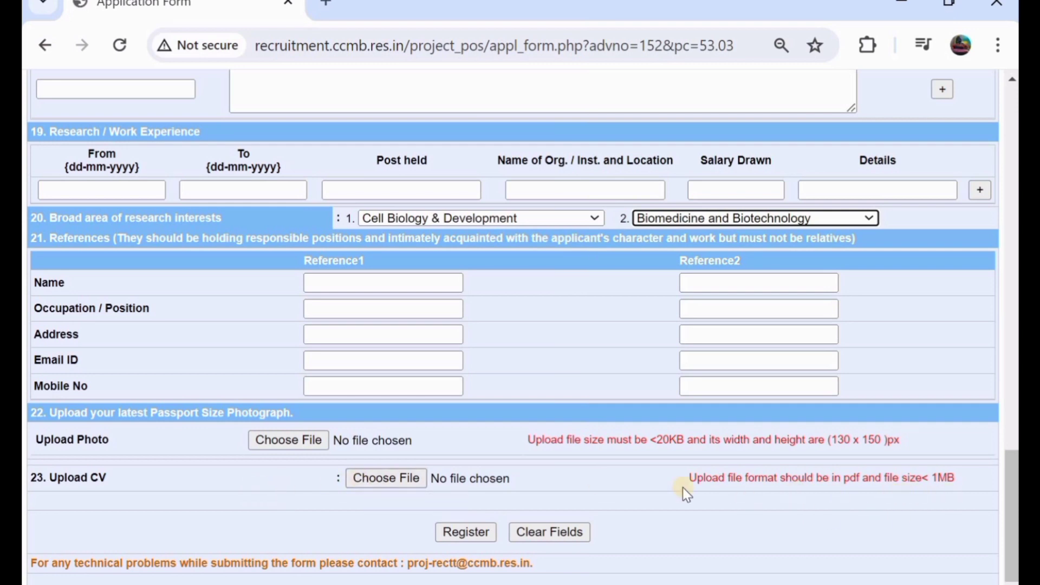
{"action": "scroll", "coordinate": [399, 479], "scroll_direction": "down", "scroll_amount": 1}
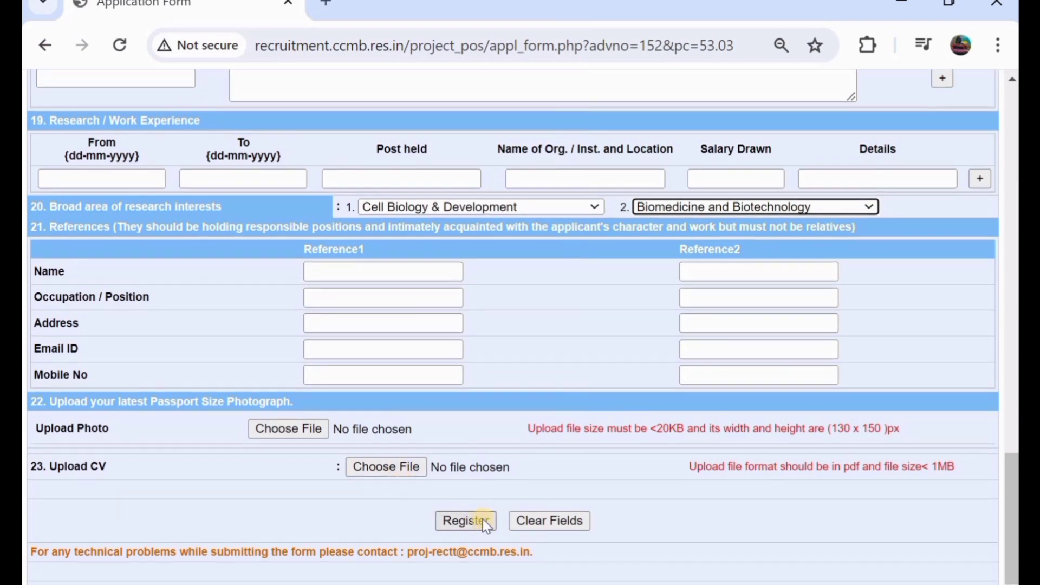
{"action": "left_click", "coordinate": [466, 521]}
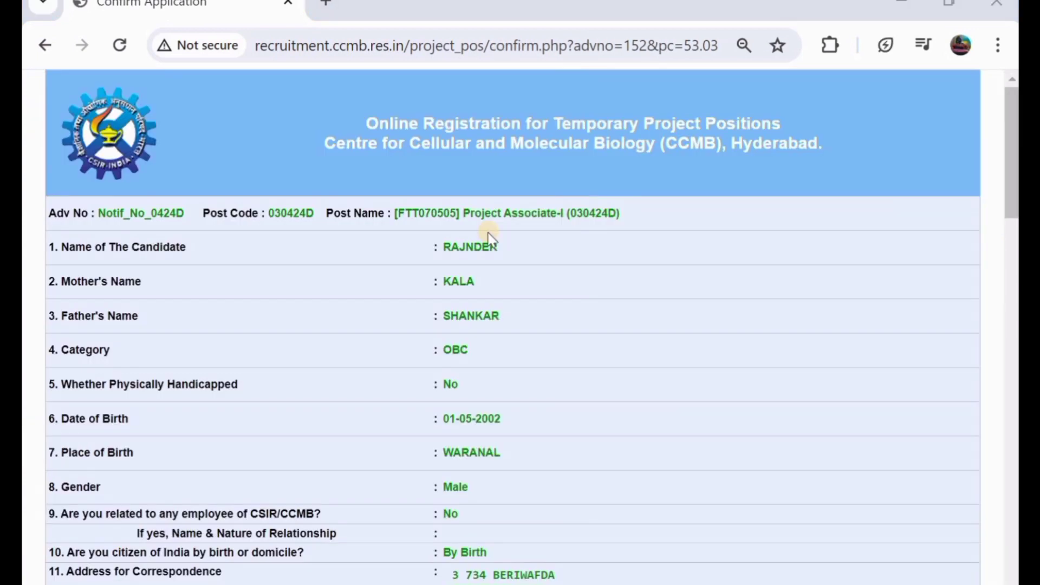
{"action": "scroll", "coordinate": [489, 238], "scroll_direction": "down", "scroll_amount": 3}
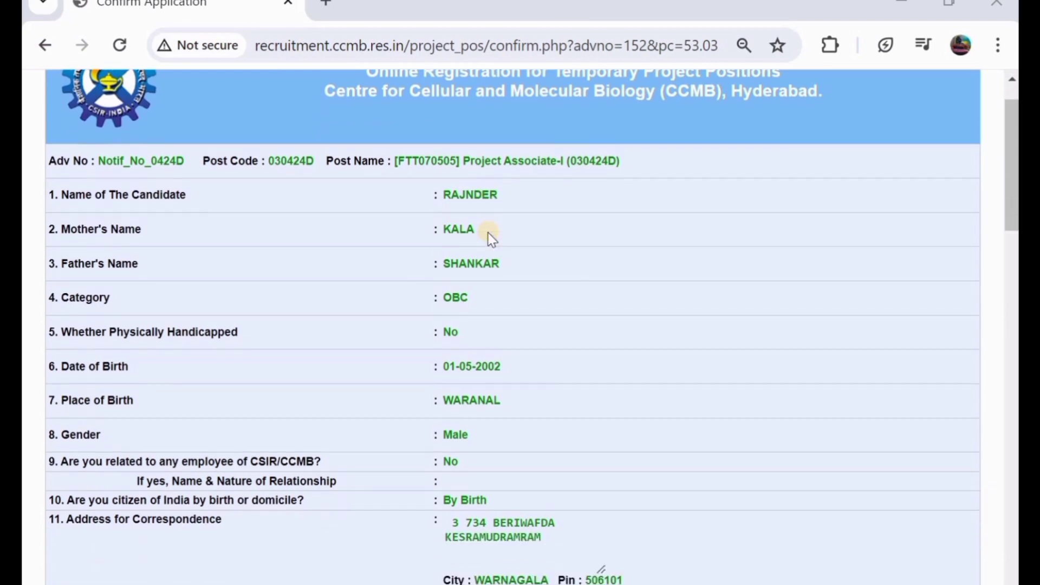
{"action": "scroll", "coordinate": [491, 239], "scroll_direction": "down", "scroll_amount": 5}
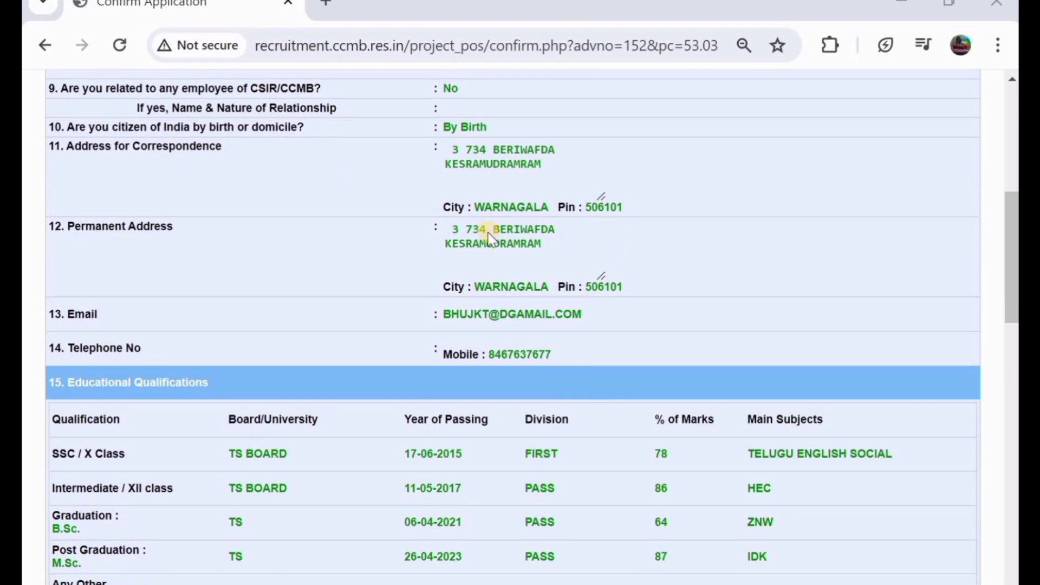
{"action": "scroll", "coordinate": [489, 238], "scroll_direction": "up", "scroll_amount": 7}
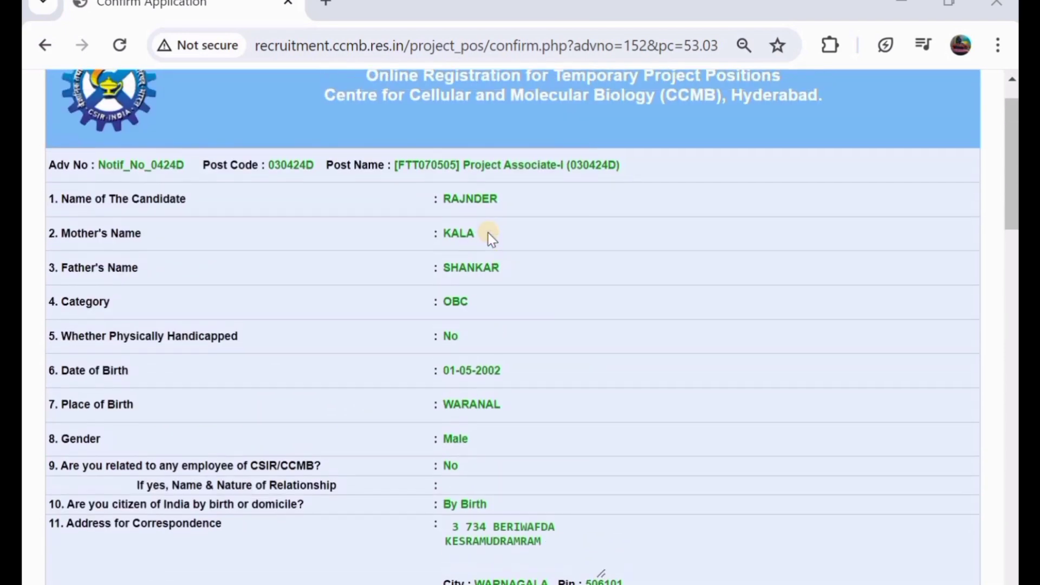
{"action": "scroll", "coordinate": [490, 239], "scroll_direction": "down", "scroll_amount": 7}
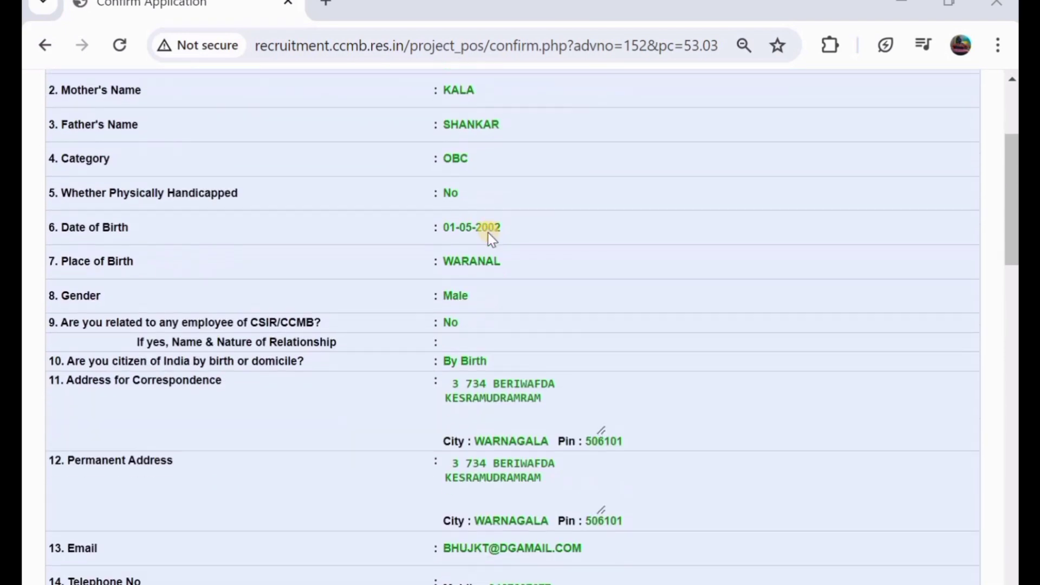
{"action": "scroll", "coordinate": [489, 238], "scroll_direction": "down", "scroll_amount": 8}
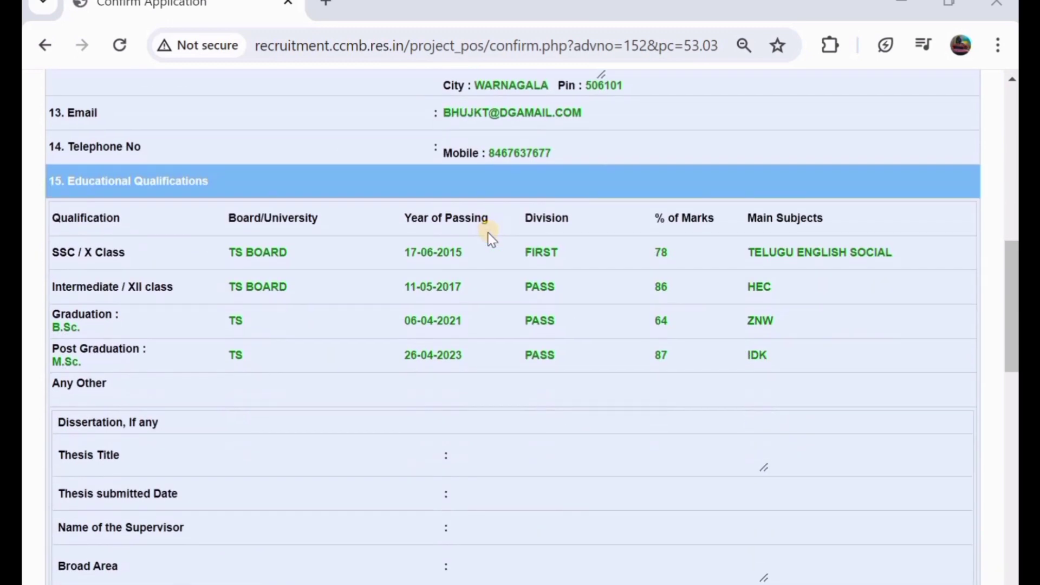
{"action": "scroll", "coordinate": [491, 238], "scroll_direction": "up", "scroll_amount": 12}
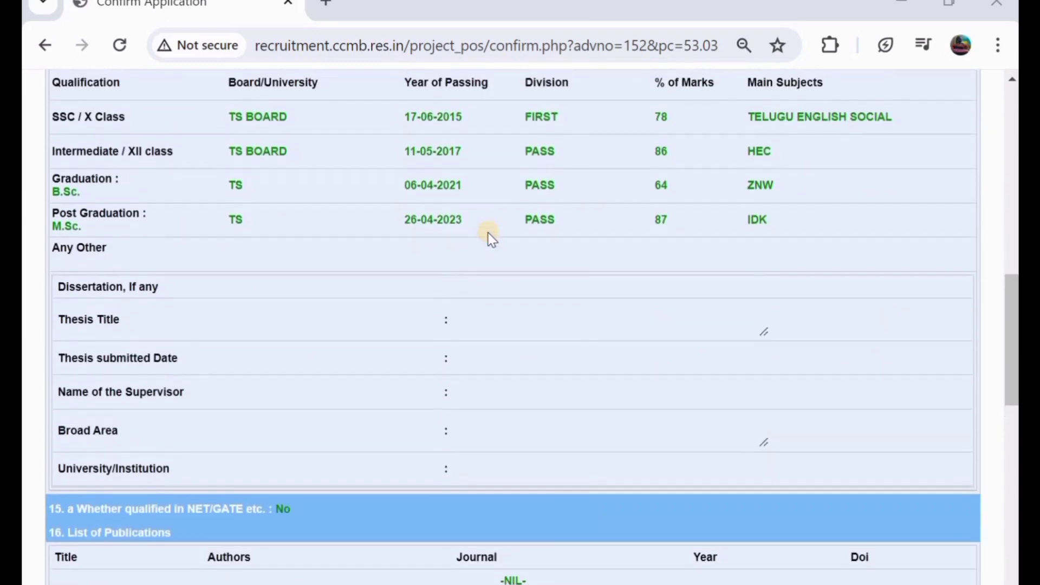
{"action": "scroll", "coordinate": [491, 239], "scroll_direction": "up", "scroll_amount": 4}
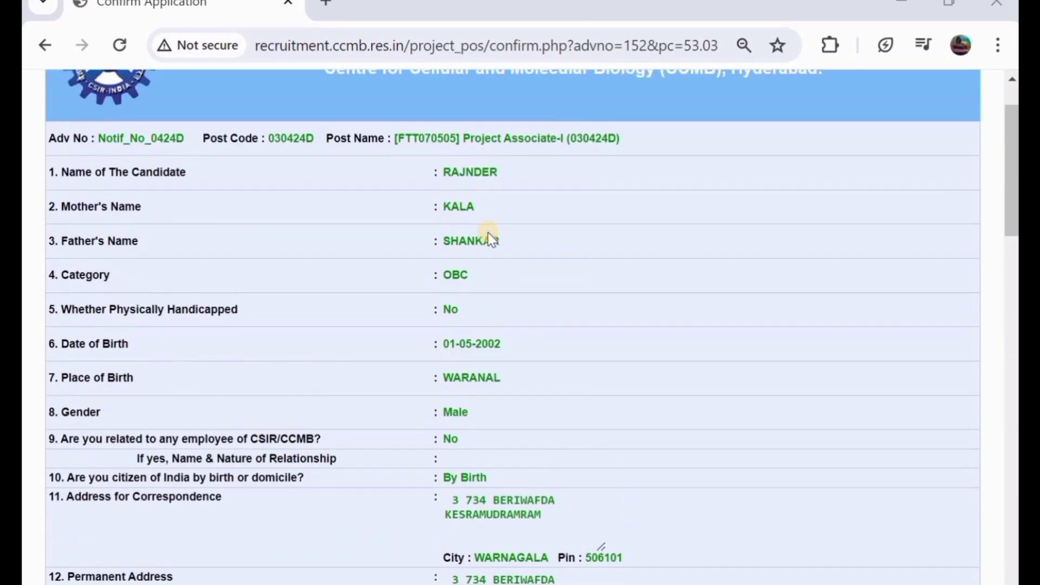
{"action": "scroll", "coordinate": [490, 239], "scroll_direction": "down", "scroll_amount": 7}
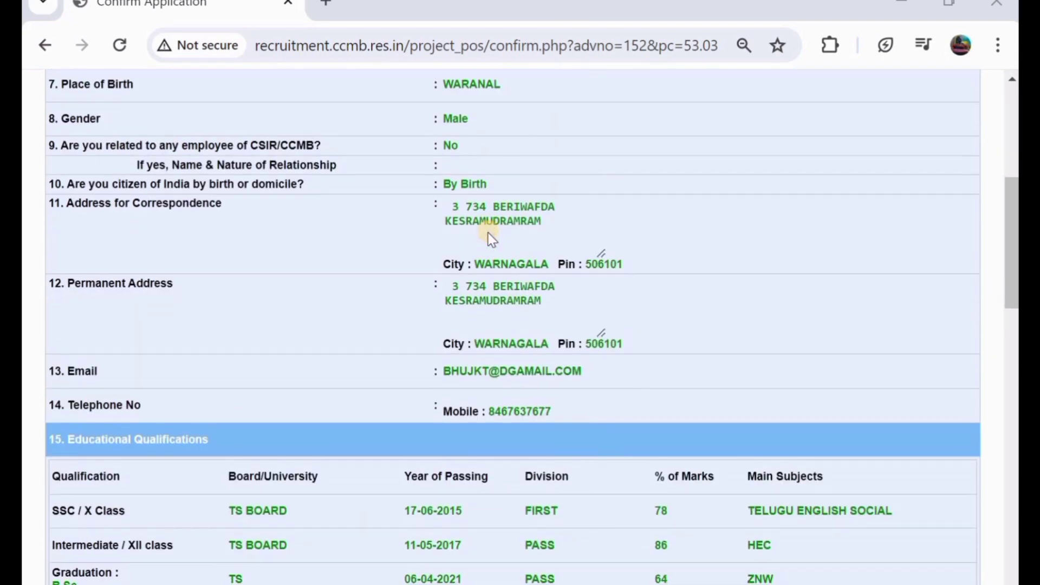
{"action": "scroll", "coordinate": [489, 235], "scroll_direction": "down", "scroll_amount": 5}
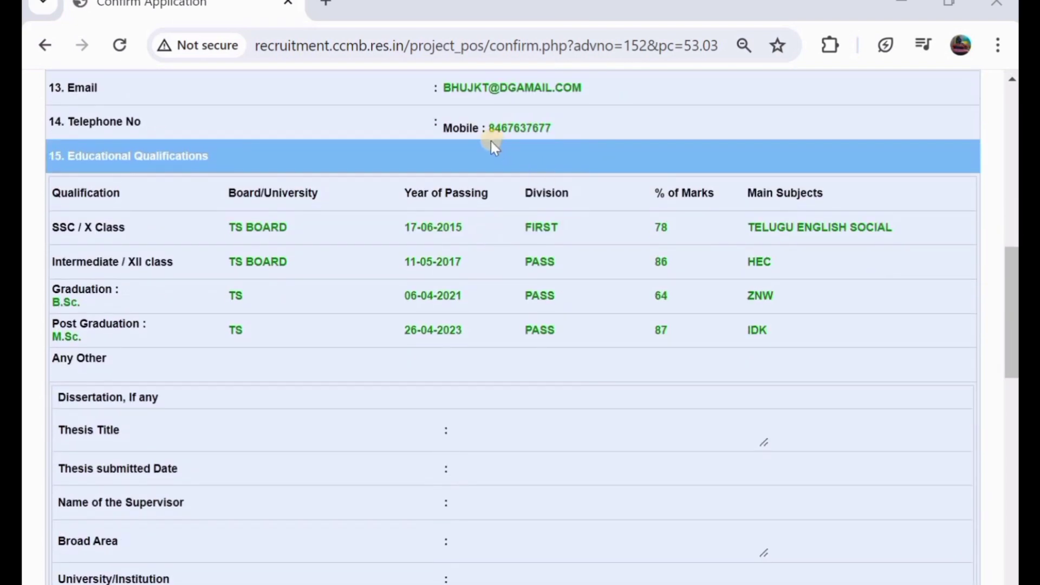
{"action": "scroll", "coordinate": [491, 142], "scroll_direction": "up", "scroll_amount": 3}
{"action": "scroll", "coordinate": [491, 142], "scroll_direction": "down", "scroll_amount": 7}
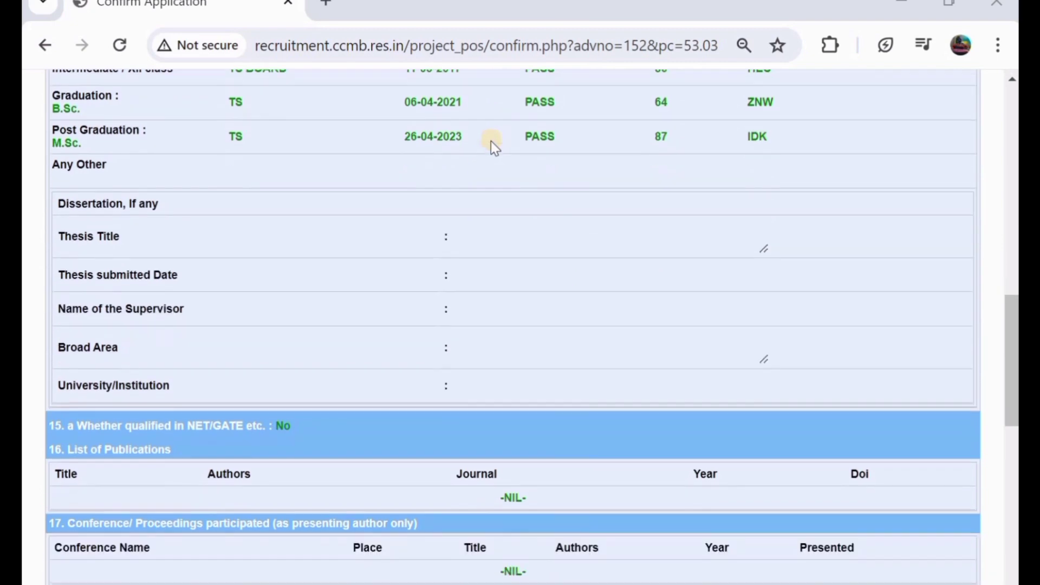
{"action": "scroll", "coordinate": [491, 142], "scroll_direction": "down", "scroll_amount": 12}
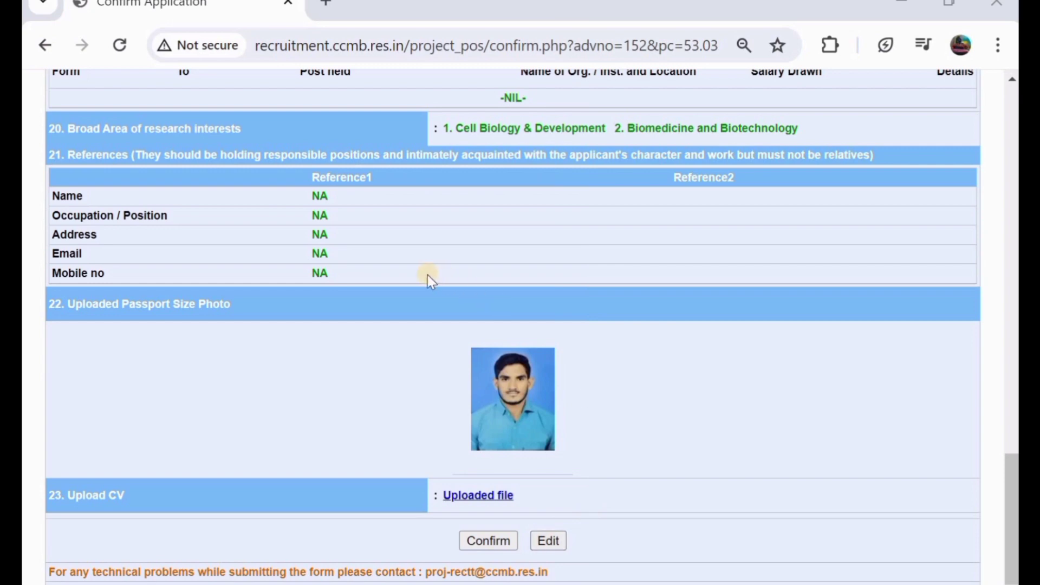
{"action": "scroll", "coordinate": [427, 274], "scroll_direction": "up", "scroll_amount": 3}
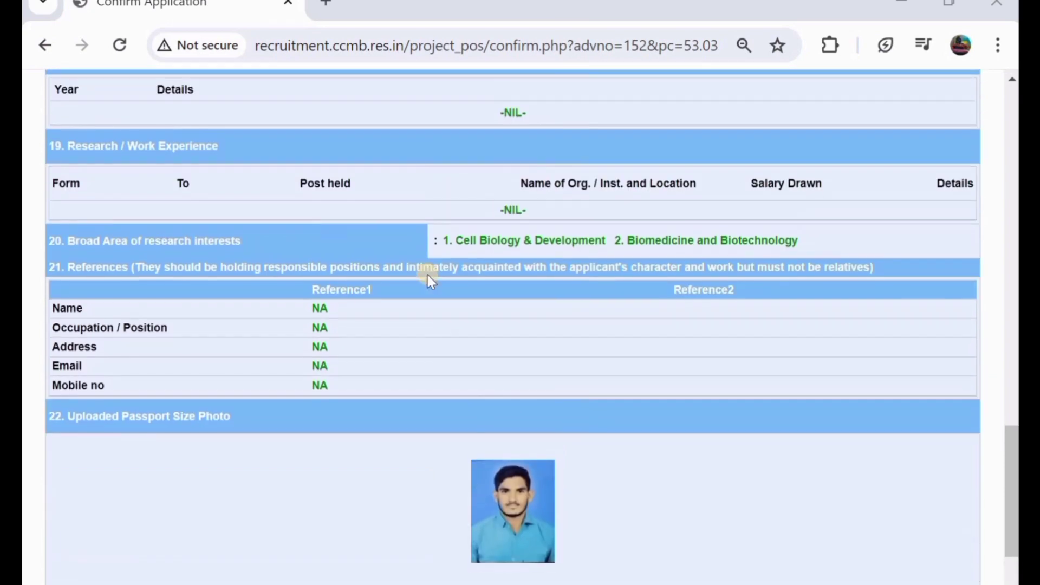
{"action": "scroll", "coordinate": [427, 275], "scroll_direction": "down", "scroll_amount": 3}
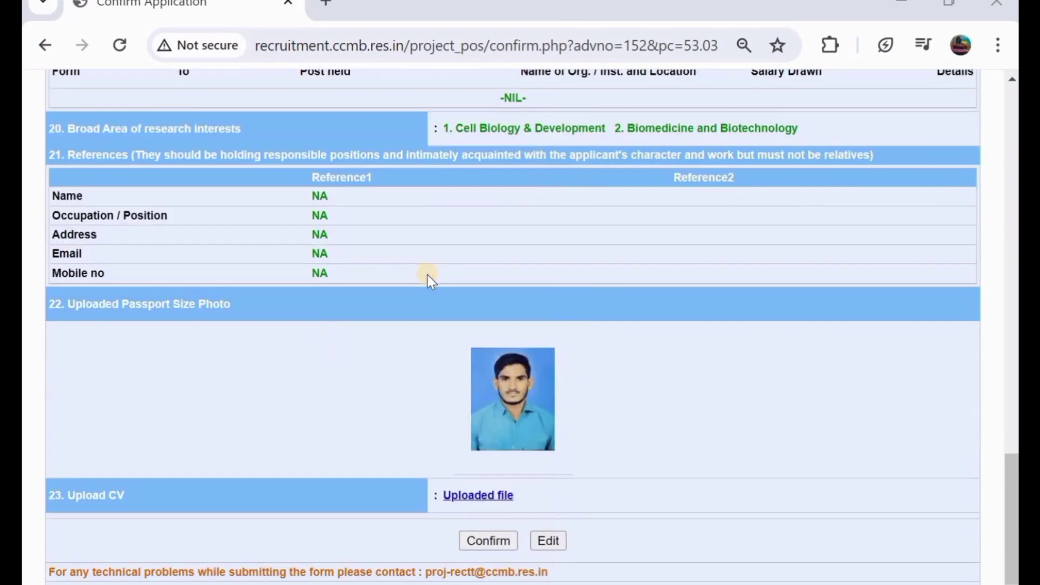
- Confirm the reviewed application to receive a Registration ID
{"action": "left_click", "coordinate": [485, 540]}
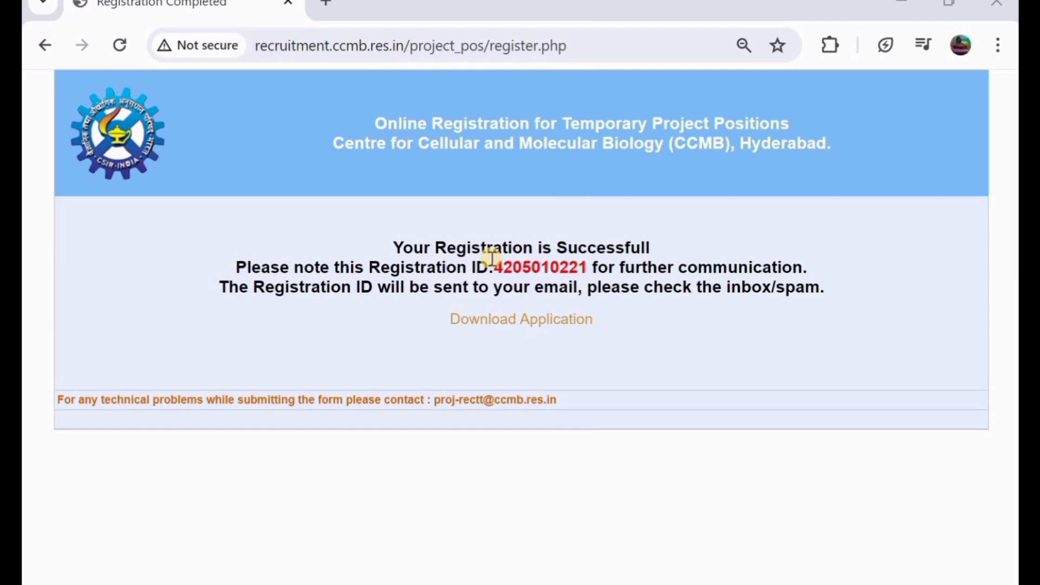
- Go to the Login to Download Application page
{"action": "left_click", "coordinate": [484, 322]}
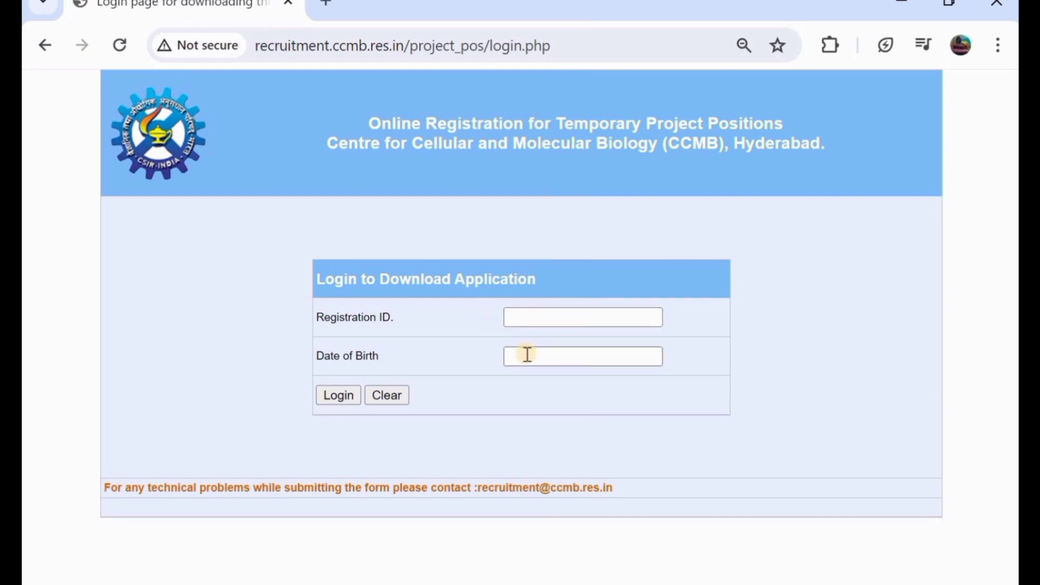
- Log in, open the 3-page application PDF, and save it as b74e165a.pdf in Documents
{"action": "left_click", "coordinate": [342, 400]}
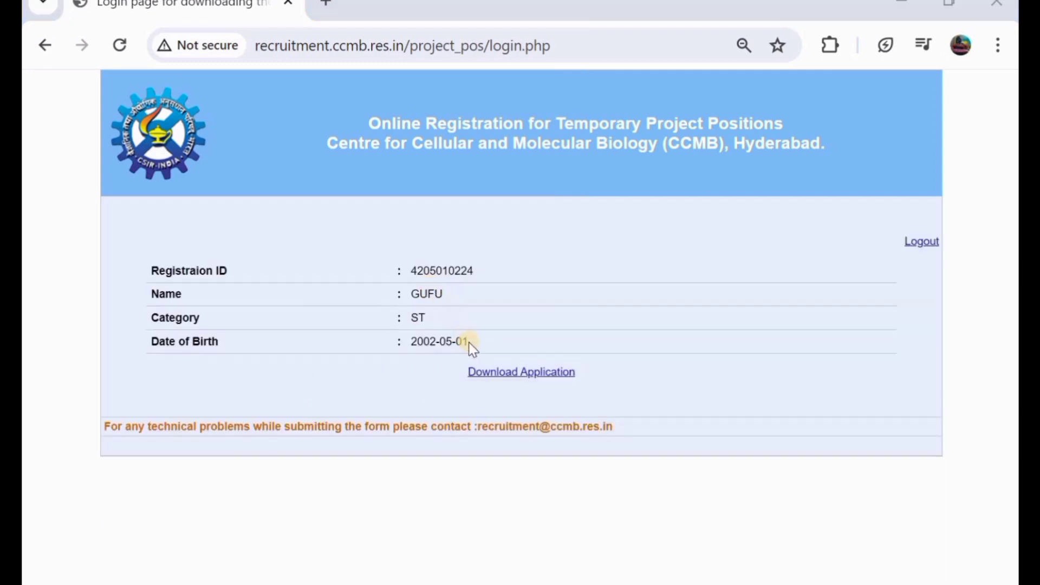
{"action": "left_click", "coordinate": [505, 373]}
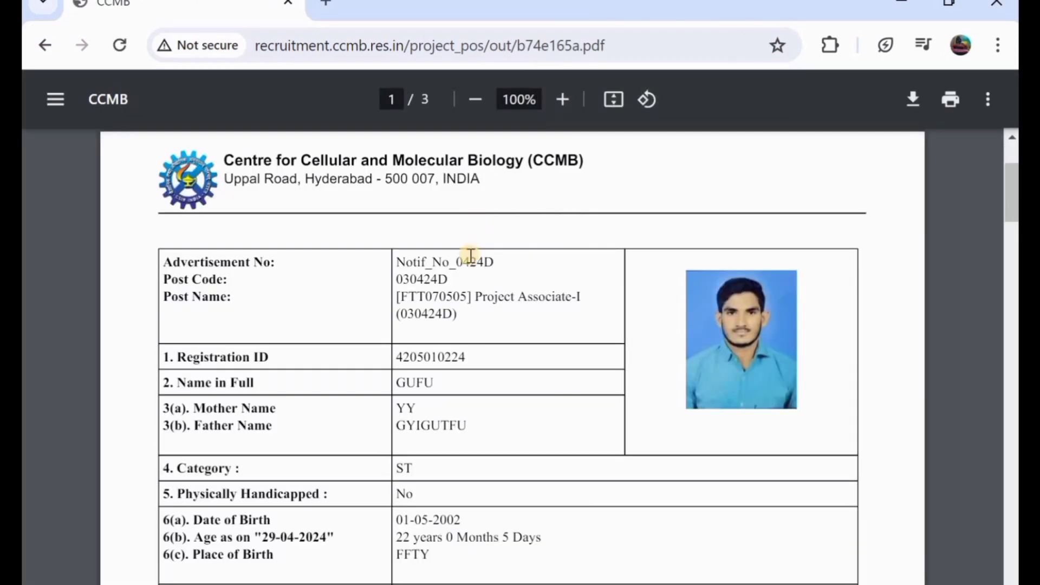
{"action": "scroll", "coordinate": [471, 255], "scroll_direction": "down", "scroll_amount": 14}
{"action": "scroll", "coordinate": [471, 254], "scroll_direction": "down", "scroll_amount": 12}
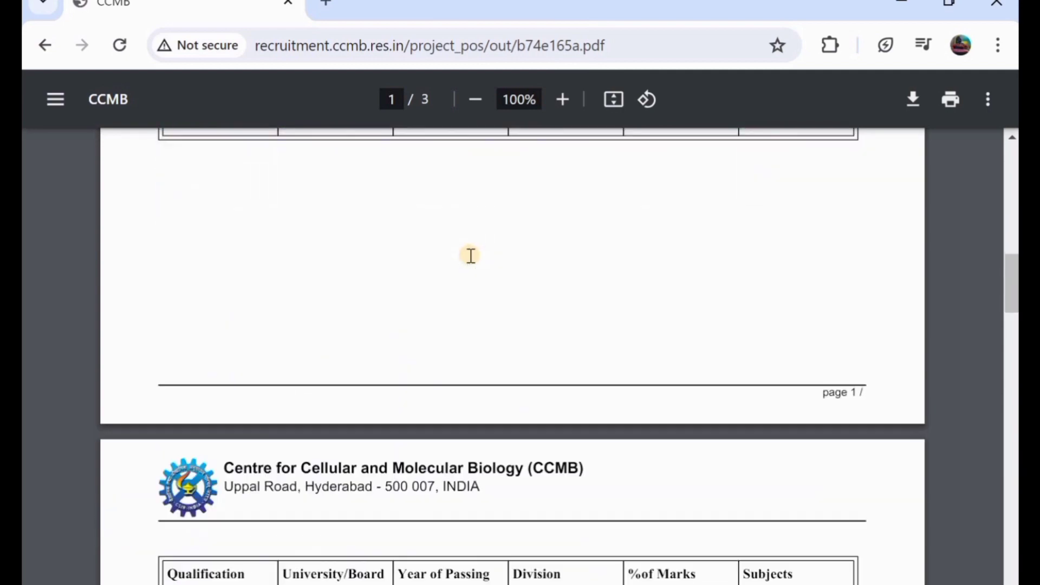
{"action": "scroll", "coordinate": [471, 255], "scroll_direction": "down", "scroll_amount": 7}
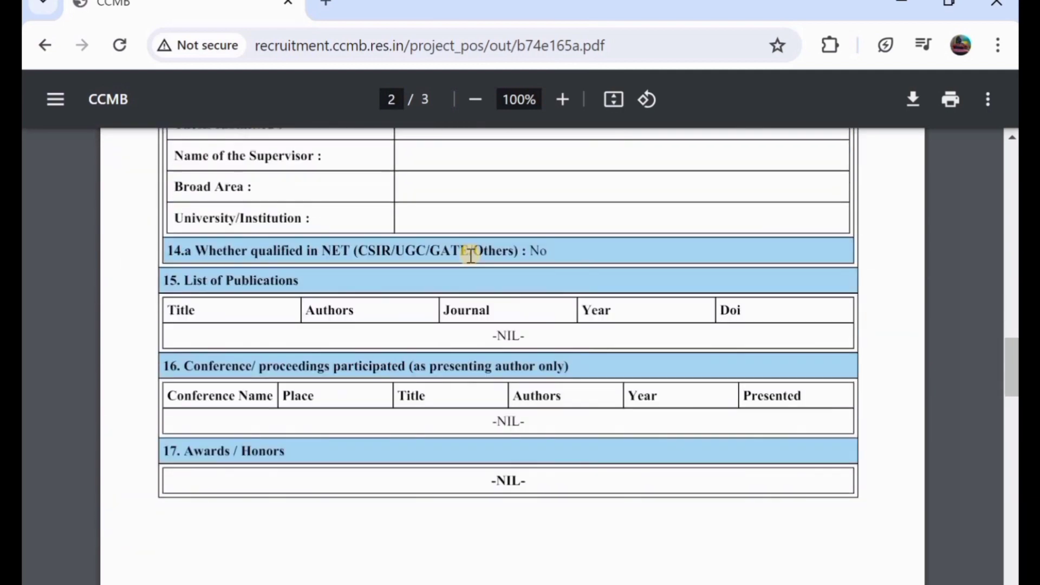
{"action": "scroll", "coordinate": [471, 255], "scroll_direction": "up", "scroll_amount": 4}
{"action": "scroll", "coordinate": [471, 255], "scroll_direction": "up", "scroll_amount": 8}
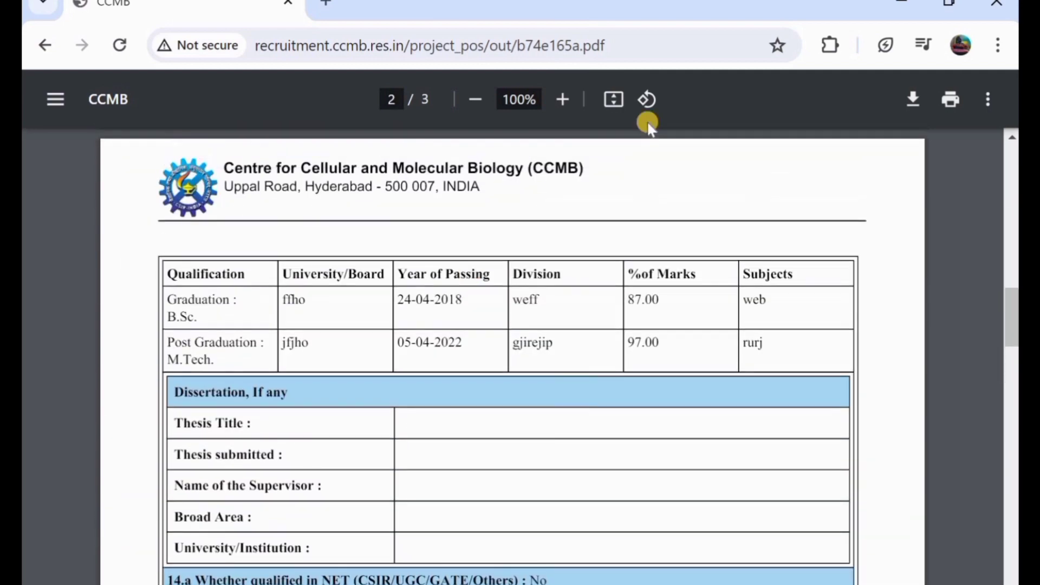
{"action": "left_click", "coordinate": [916, 100]}
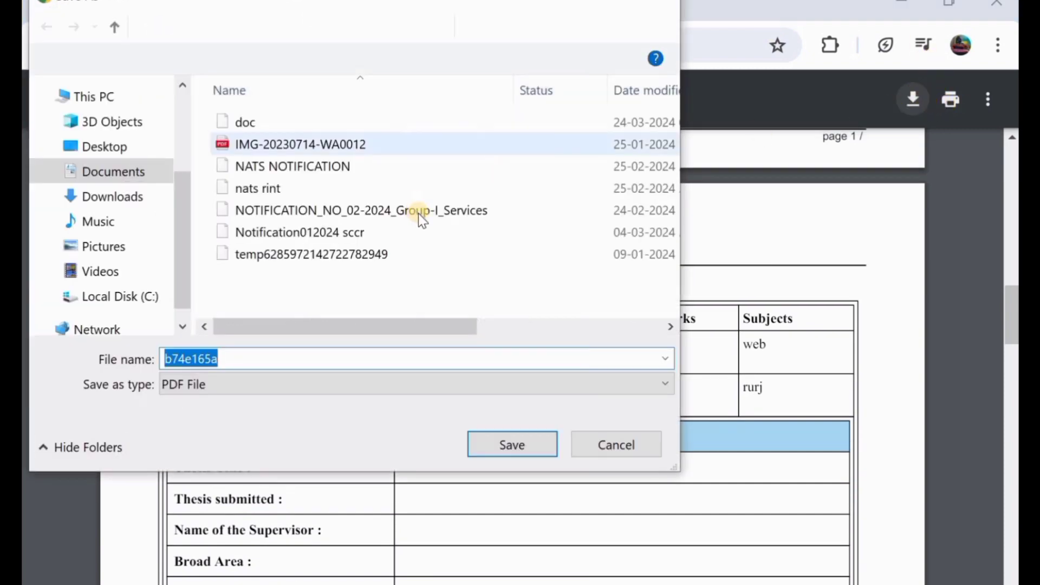
{"action": "left_click", "coordinate": [504, 444]}
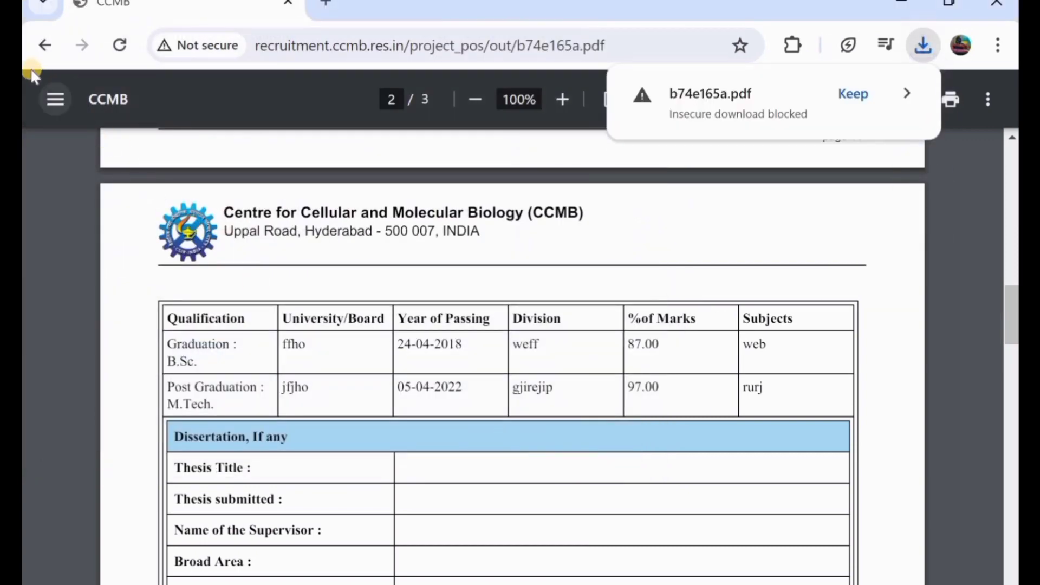
- Go back twice from the PDF and browse the CCMB home page at ccmb.res.in
{"action": "left_click", "coordinate": [38, 41]}
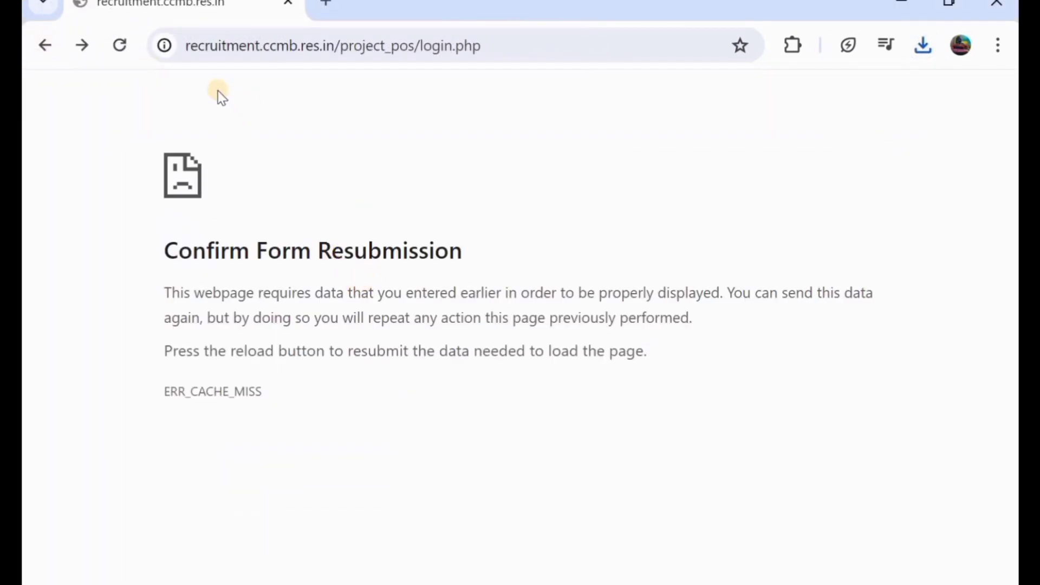
{"action": "left_click", "coordinate": [47, 47]}
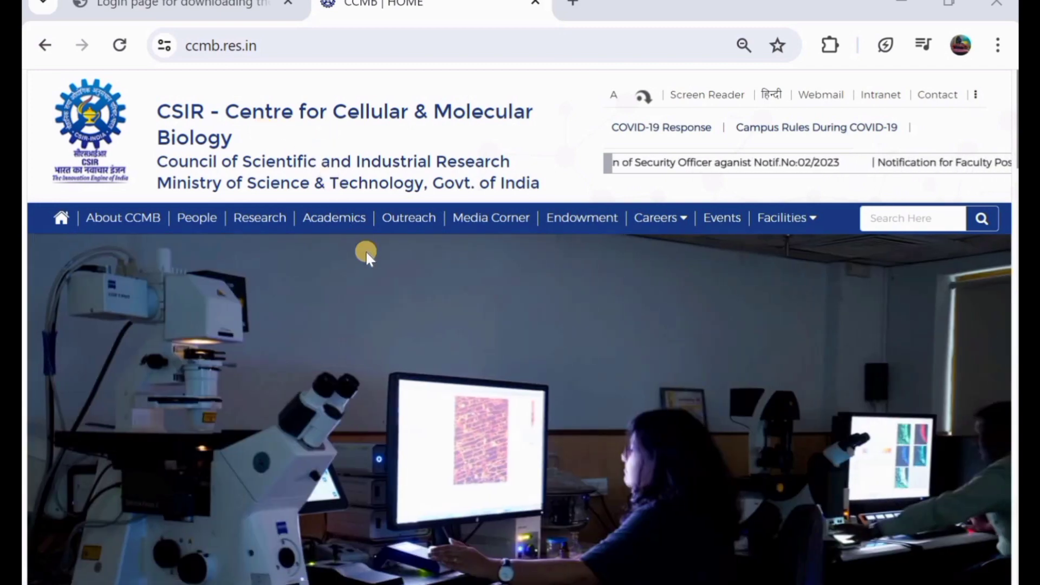
{"action": "scroll", "coordinate": [366, 250], "scroll_direction": "down", "scroll_amount": 1}
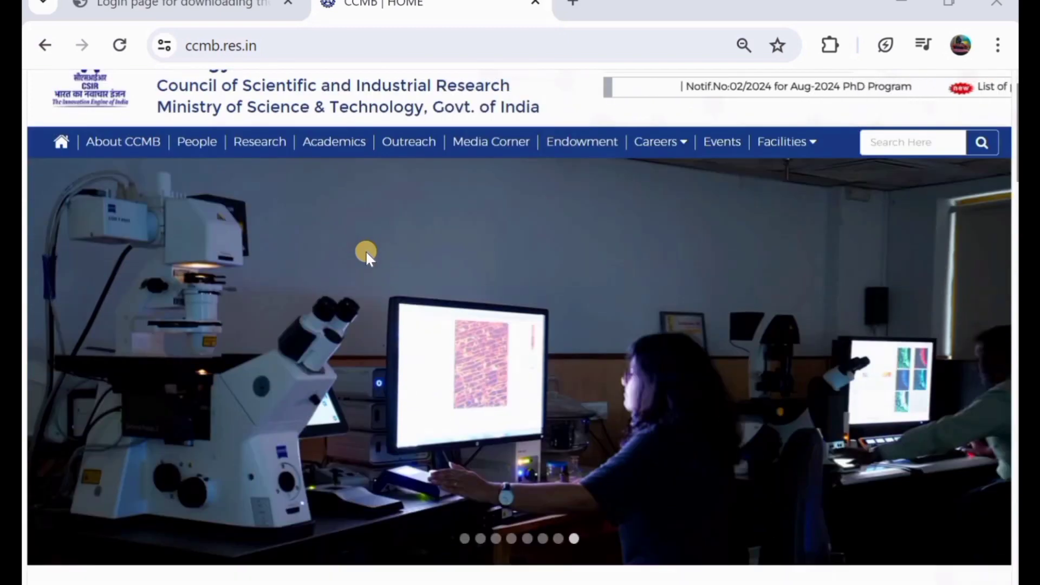
{"action": "scroll", "coordinate": [366, 250], "scroll_direction": "down", "scroll_amount": 3}
{"action": "scroll", "coordinate": [365, 251], "scroll_direction": "down", "scroll_amount": 2}
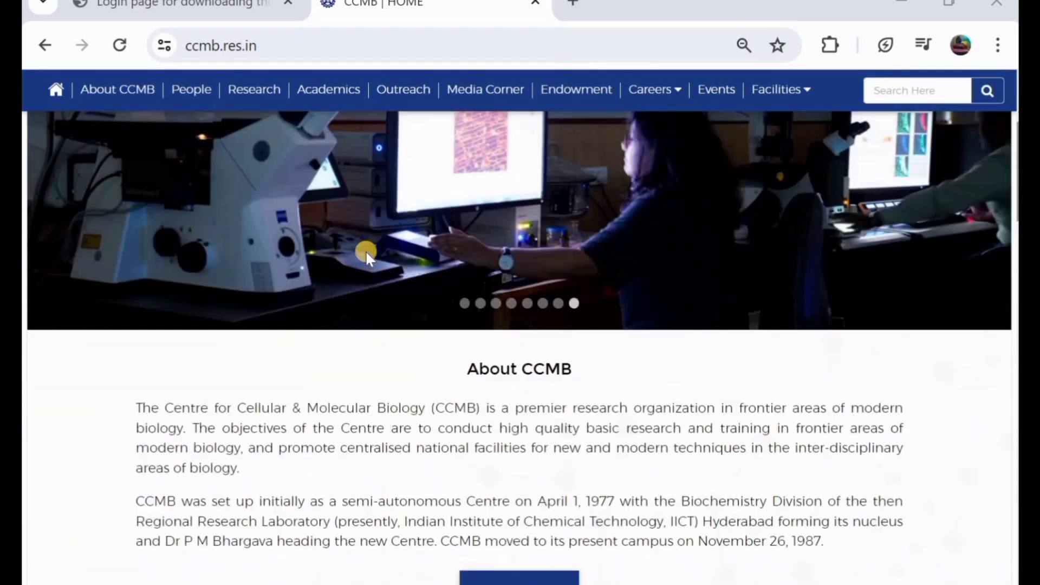
{"action": "scroll", "coordinate": [366, 250], "scroll_direction": "up", "scroll_amount": 4}
{"action": "scroll", "coordinate": [366, 250], "scroll_direction": "up", "scroll_amount": 2}
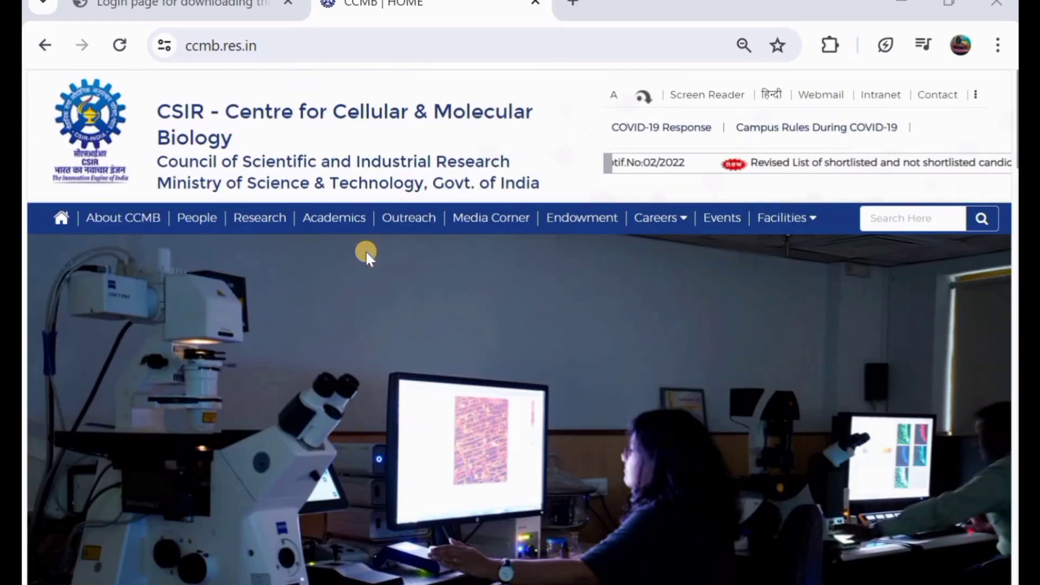
{"action": "scroll", "coordinate": [366, 251], "scroll_direction": "down", "scroll_amount": 1}
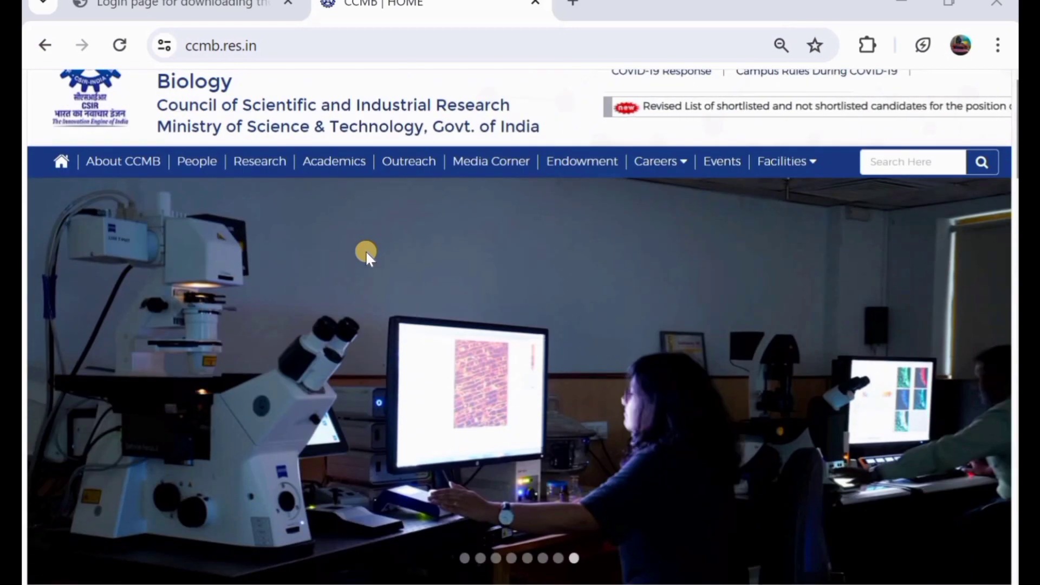